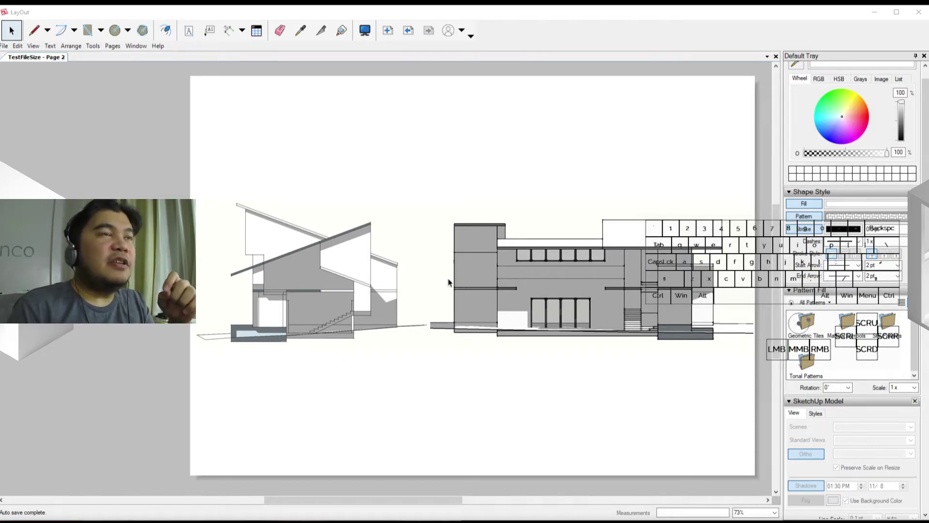
# Zoom in on the house section viewport and pan across it toward the facade
pyautogui.scroll(1, 366, 298)
pyautogui.scroll(3, 366, 298)
pyautogui.moveTo(508, 277)
pyautogui.mouseDown(button='middle')
pyautogui.moveTo(241, 269)
pyautogui.moveTo(436, 288)
pyautogui.moveTo(428, 288)
pyautogui.mouseUp(button='middle')
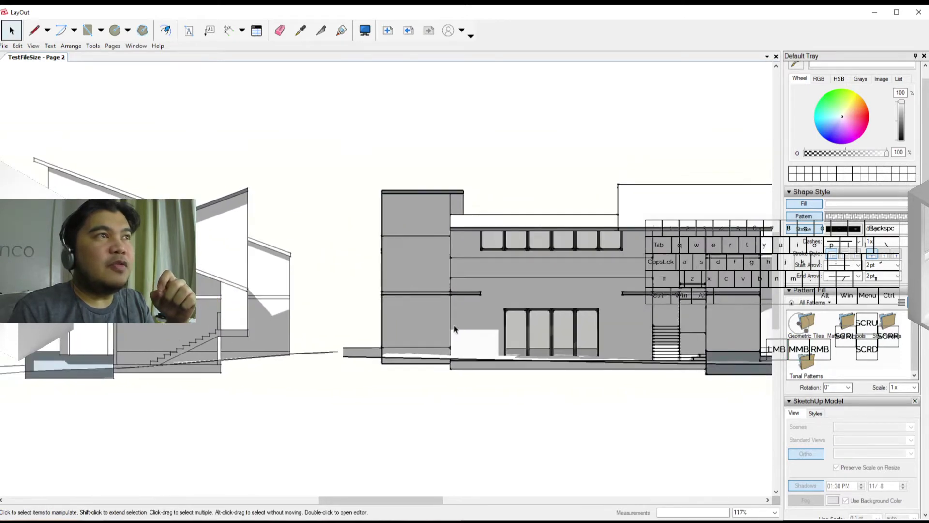
pyautogui.scroll(-1, 481, 336)
pyautogui.moveTo(481, 336); pyautogui.dragTo(372, 324, button='middle')
pyautogui.scroll(1, 372, 323)
pyautogui.scroll(-1, 508, 322)
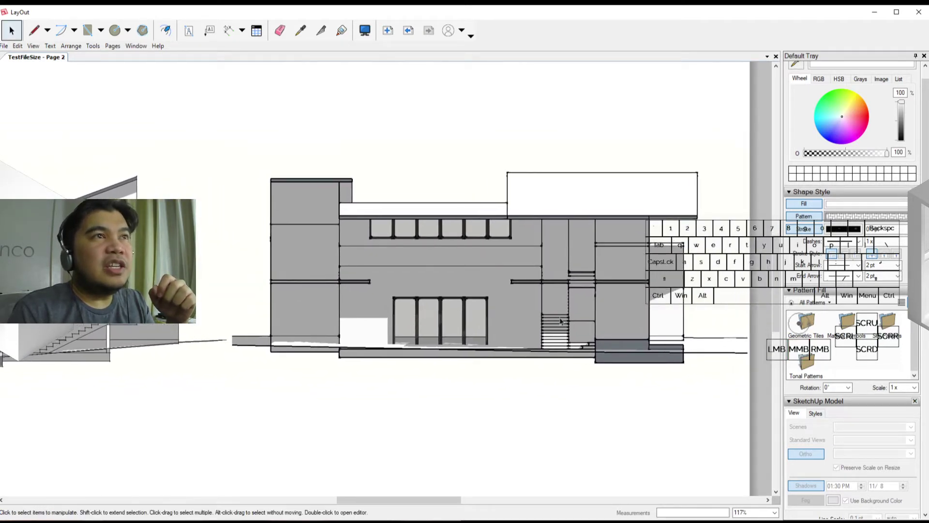
pyautogui.scroll(2, 571, 321)
pyautogui.scroll(1, 556, 321)
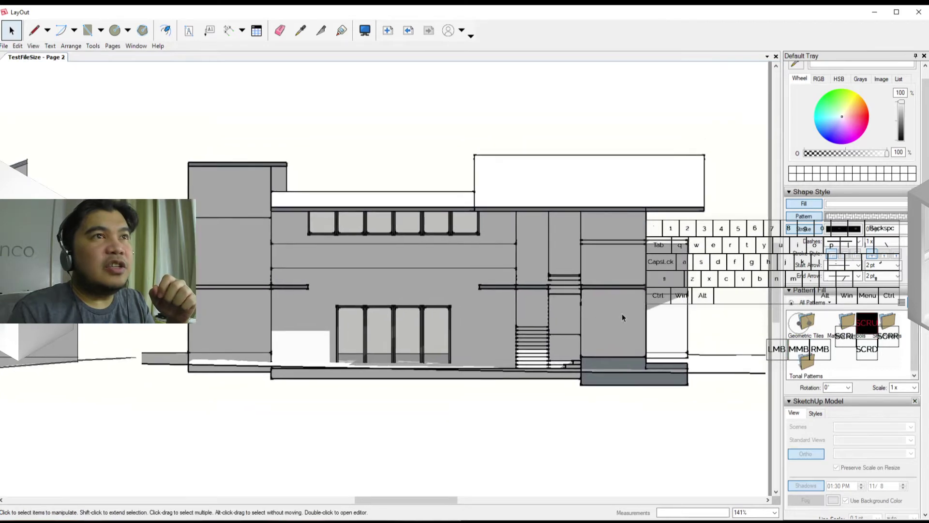
# Recenter on the facade and stair, zooming in to about 235%
pyautogui.moveTo(623, 318); pyautogui.dragTo(477, 313, button='middle')
pyautogui.scroll(-1, 477, 314)
pyautogui.scroll(1, 484, 314)
pyautogui.moveTo(538, 326); pyautogui.dragTo(656, 334, button='middle')
pyautogui.scroll(3, 517, 358)
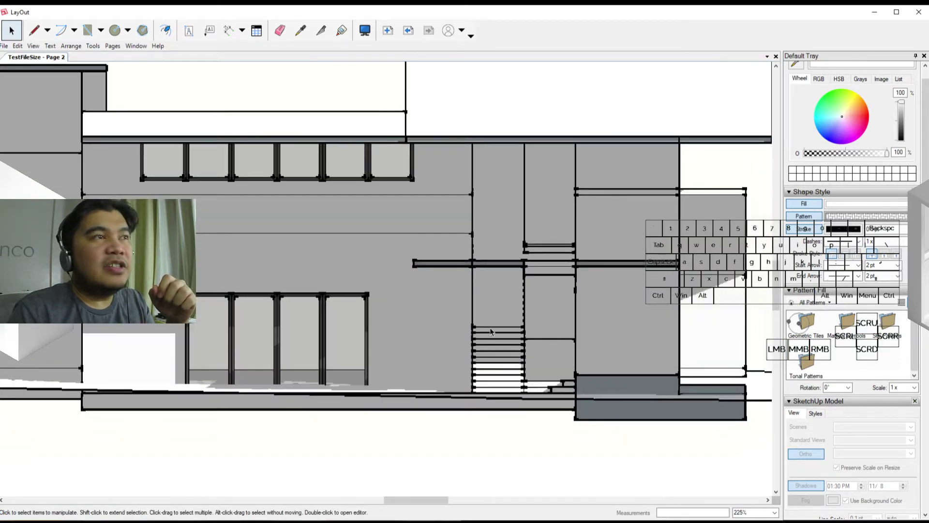
pyautogui.scroll(3, 490, 331)
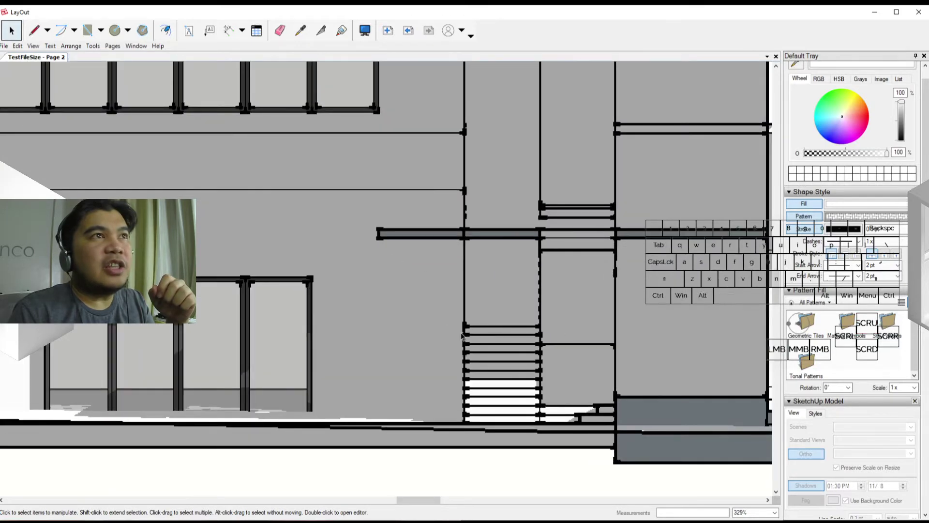
pyautogui.scroll(-3, 462, 334)
pyautogui.moveTo(380, 340)
pyautogui.mouseDown(button='middle')
pyautogui.moveTo(605, 342)
pyautogui.moveTo(566, 349)
pyautogui.moveTo(530, 333)
pyautogui.moveTo(396, 334)
pyautogui.moveTo(454, 359)
pyautogui.mouseUp(button='middle')
pyautogui.scroll(1, 455, 358)
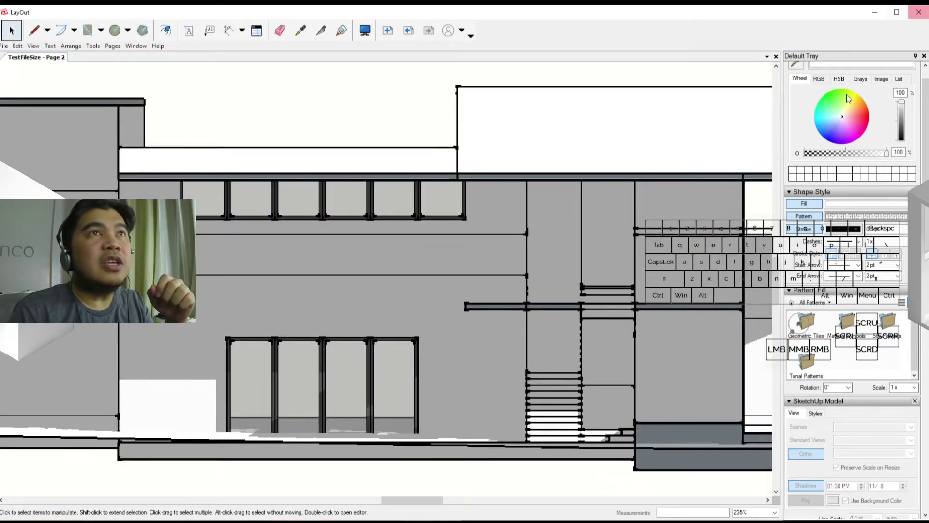
# Collapse the Colors, Shape Style and Pattern Fill tray sections
pyautogui.scroll(1, 817, 175)
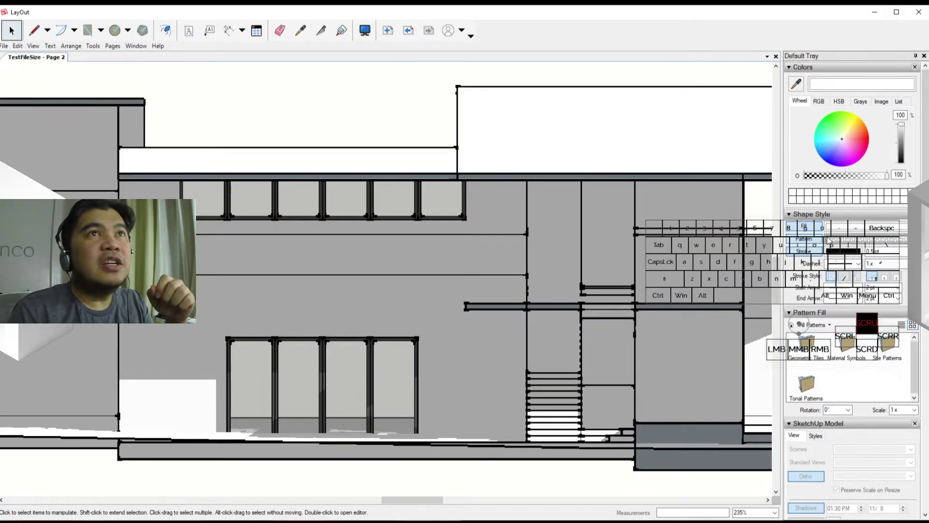
pyautogui.click(791, 69)
pyautogui.click(790, 79)
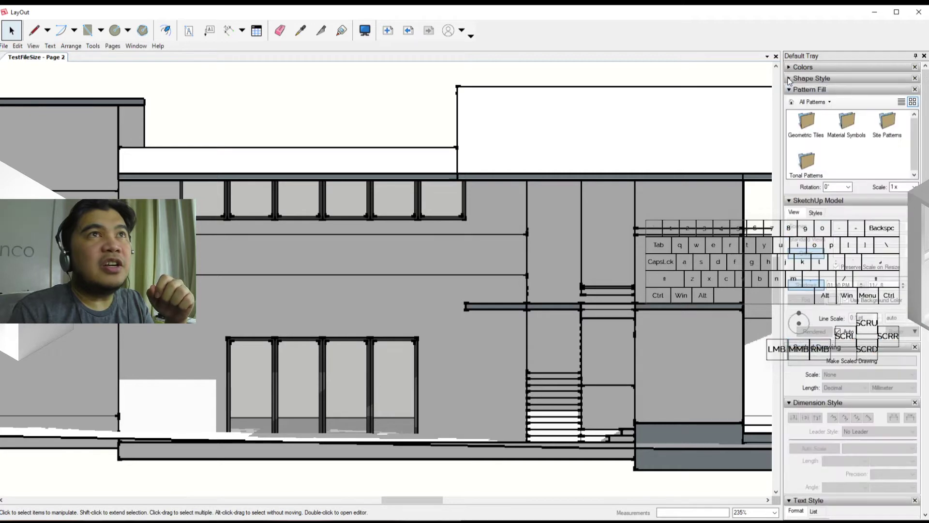
pyautogui.click(790, 90)
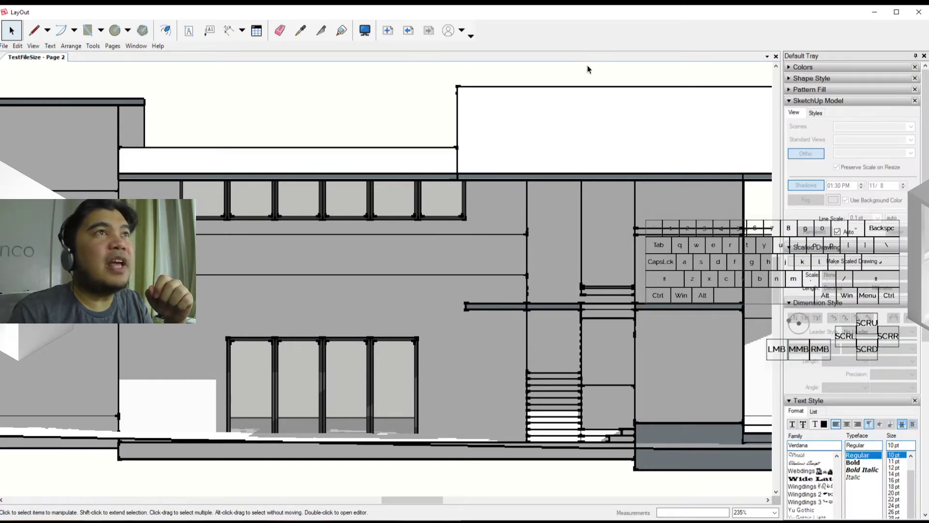
# Check the tray's panel list without changes, then select the house section viewport
pyautogui.rightClick(585, 47)
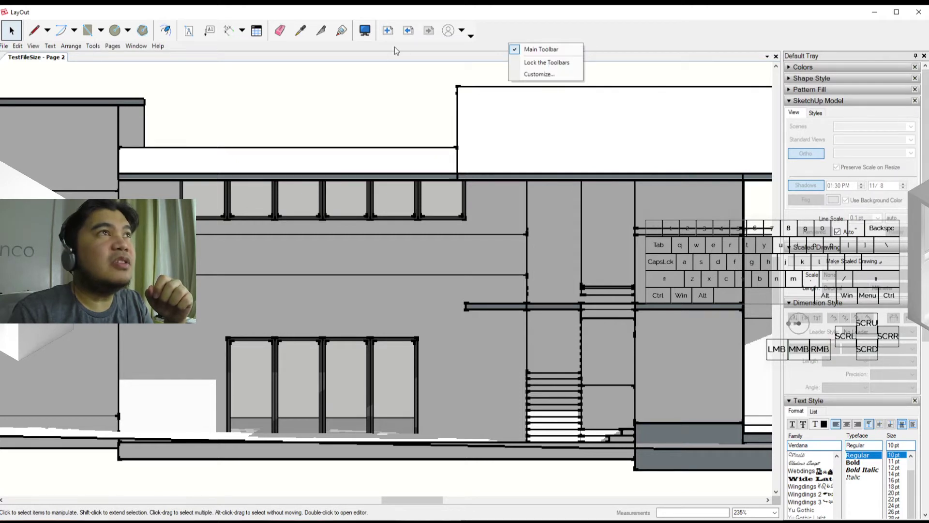
pyautogui.click(135, 46)
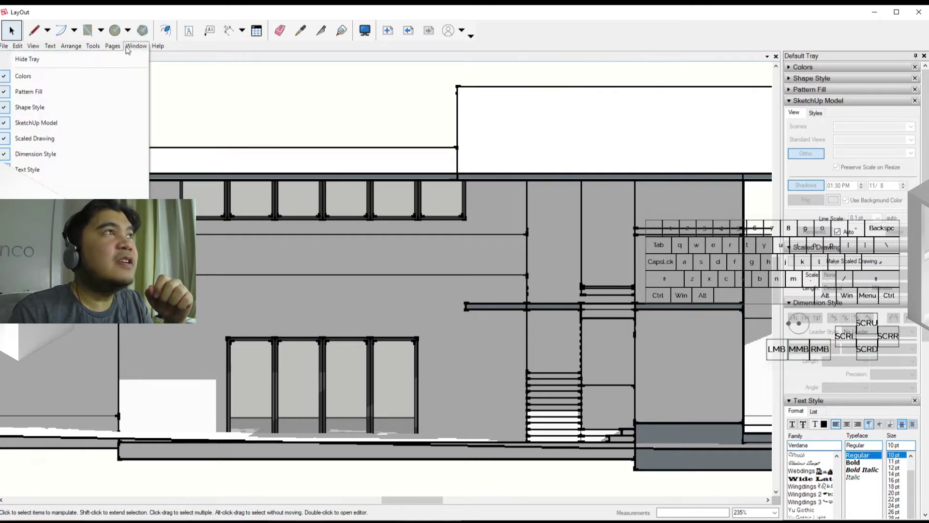
pyautogui.click(554, 50)
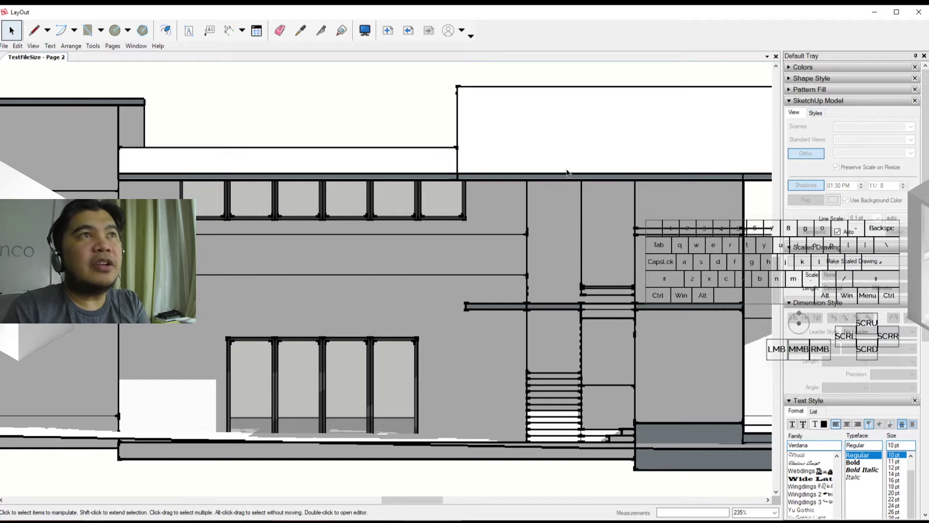
pyautogui.click(575, 154)
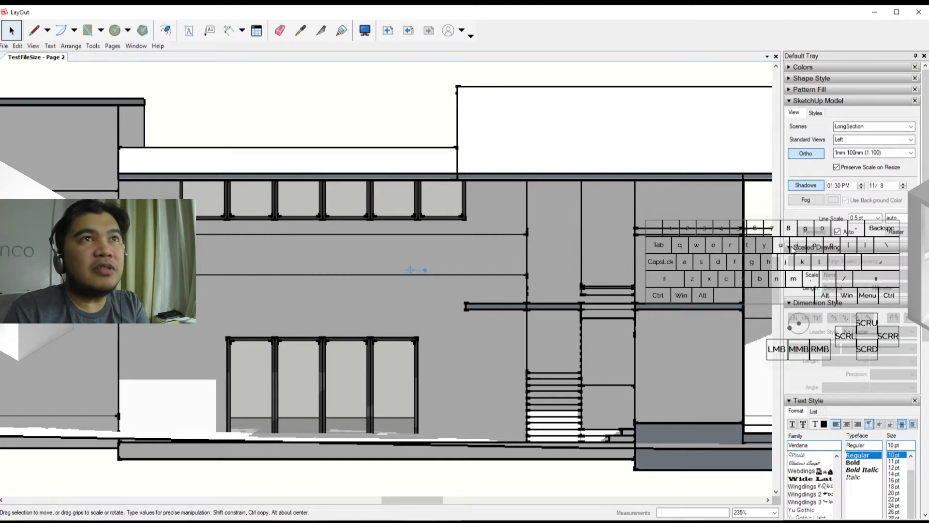
# Collapse the Scaled Drawing, Dimension Style, Text Style and Pages sections
pyautogui.click(790, 247)
pyautogui.click(790, 260)
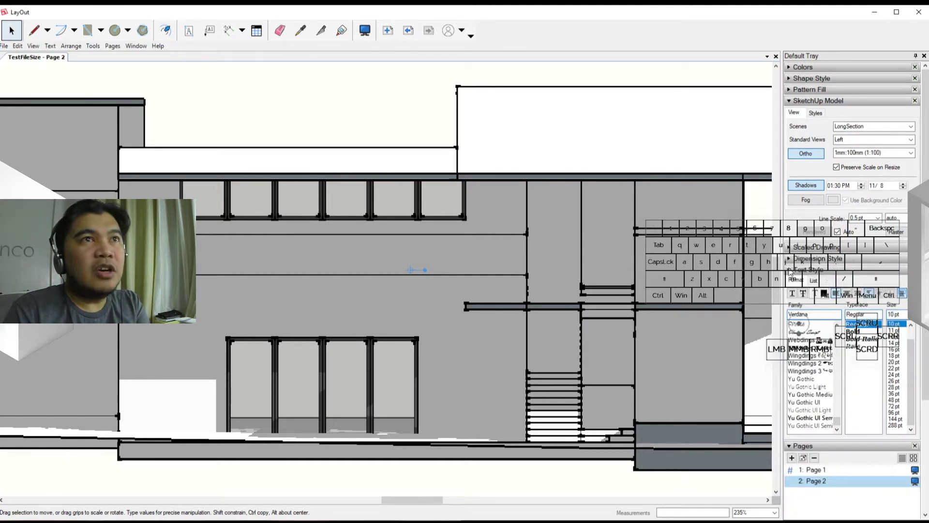
pyautogui.click(790, 270)
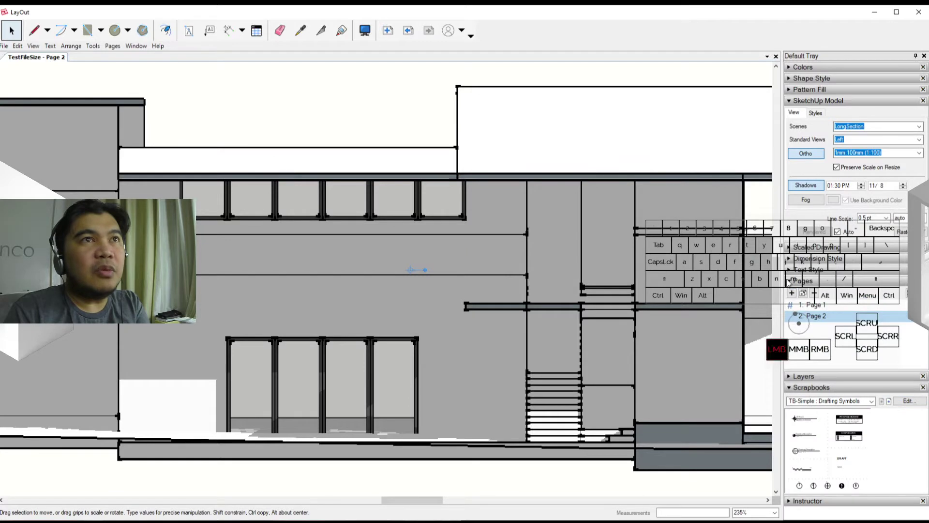
pyautogui.click(789, 280)
pyautogui.click(790, 303)
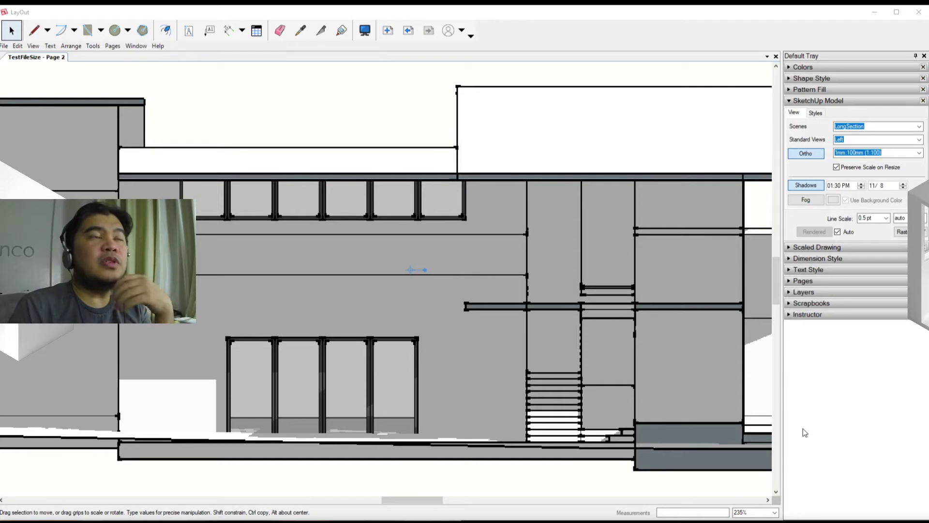
pyautogui.click(850, 124)
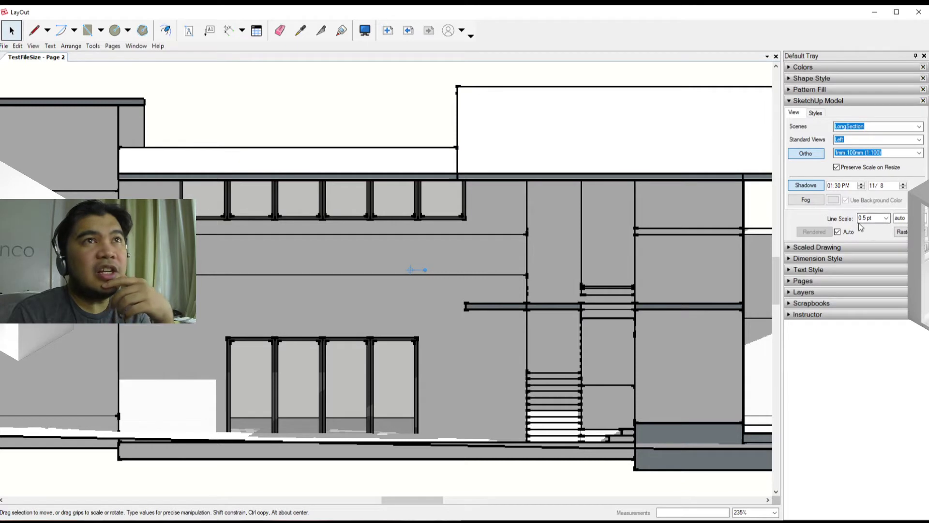
# Set the viewport's Line Scale to 0.1 pt and bring up the render-mode choices
pyautogui.click(886, 219)
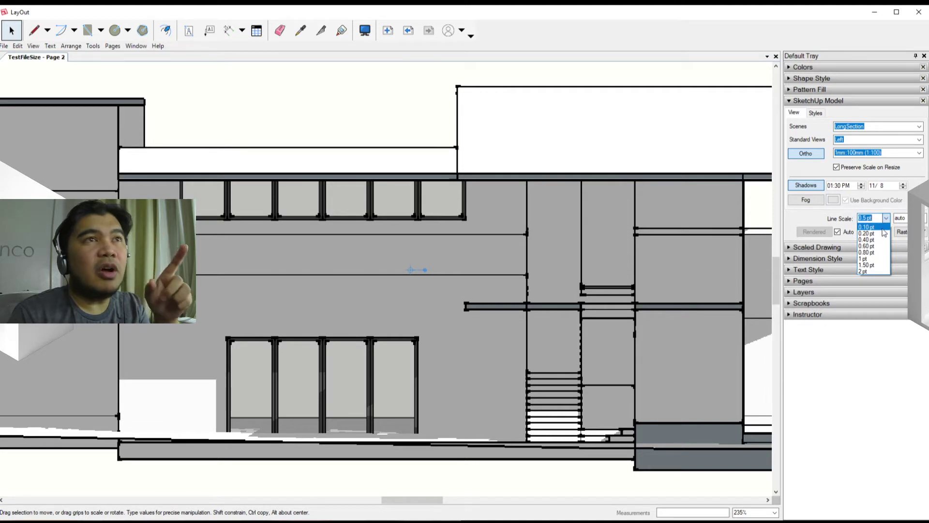
pyautogui.click(883, 227)
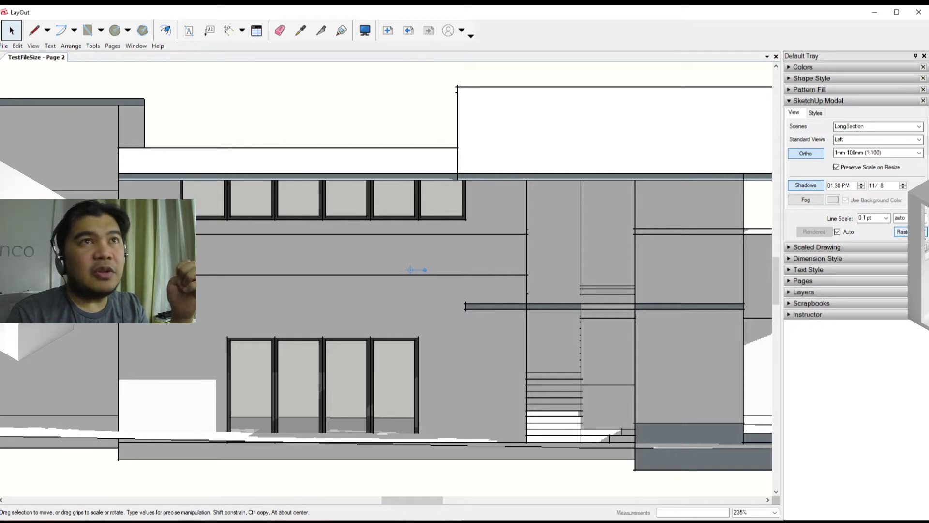
pyautogui.click(903, 232)
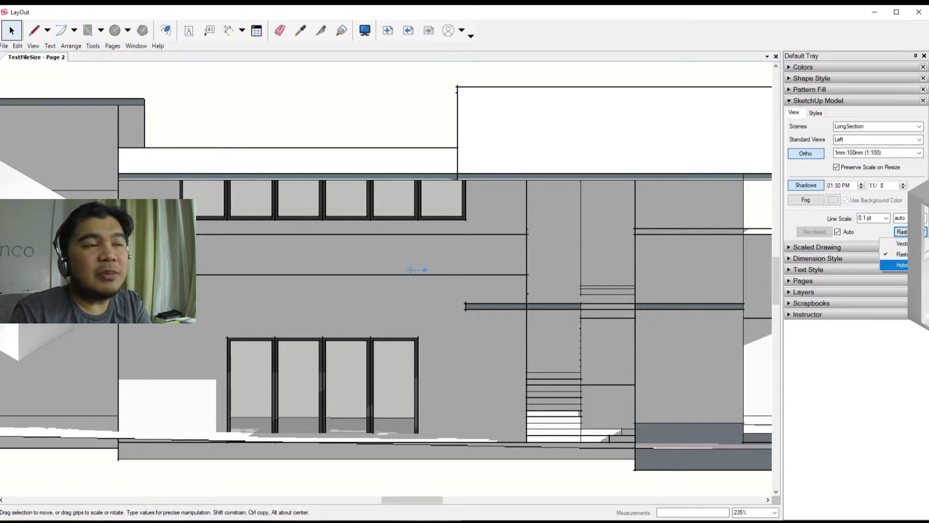
# Try Hybrid rendering on the house viewport, accept the warning, then revert to Raster
pyautogui.click(901, 265)
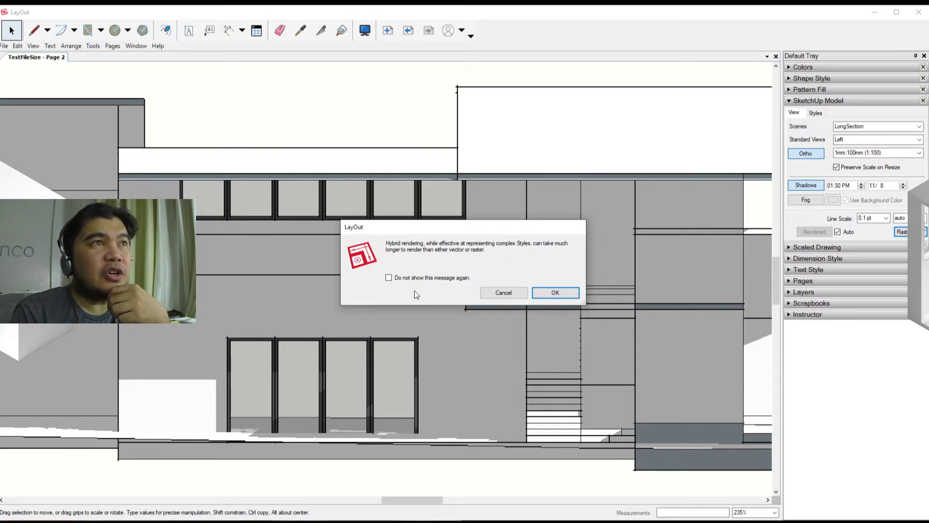
pyautogui.click(556, 293)
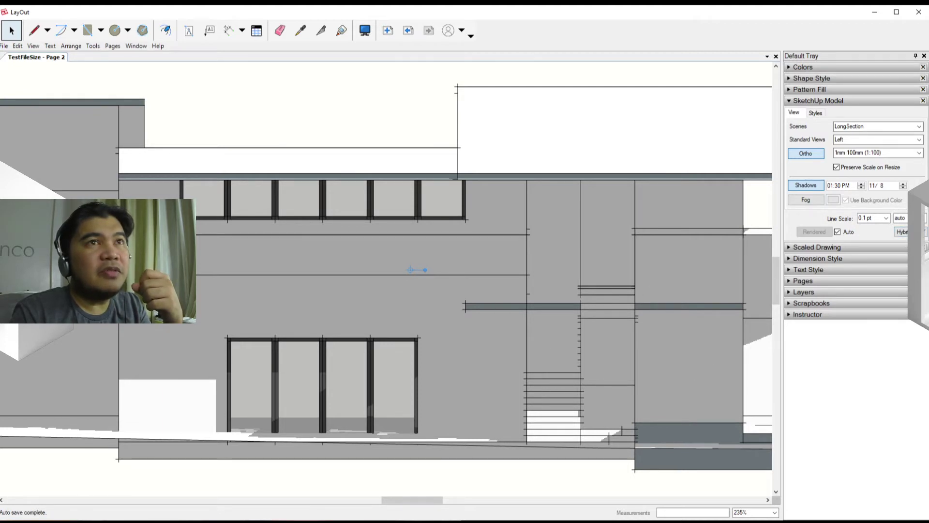
pyautogui.click(905, 232)
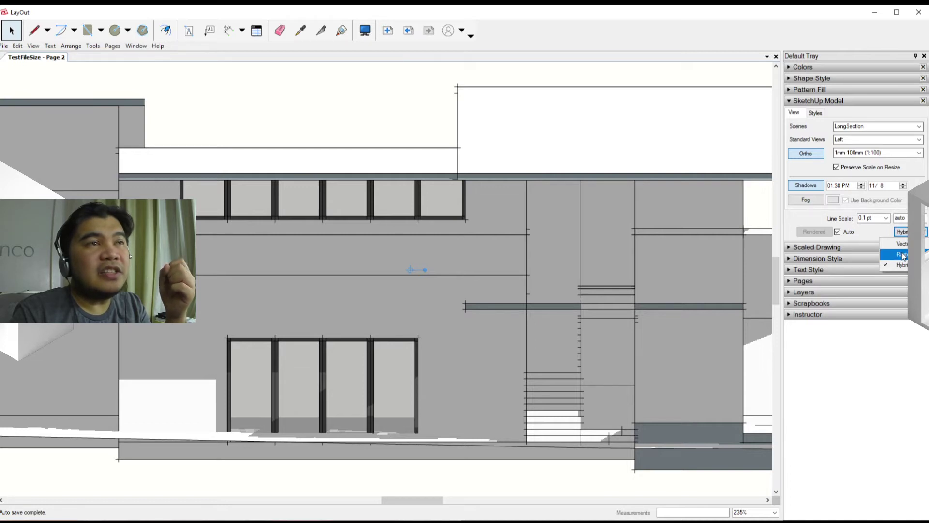
pyautogui.click(902, 254)
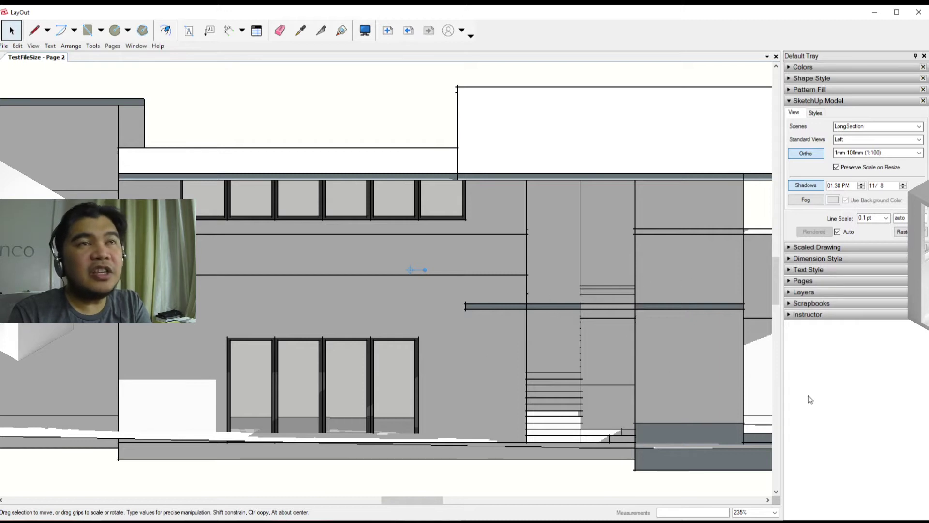
# Try Vector rendering, then set the long-section viewport to Hybrid and confirm the warning
pyautogui.click(903, 232)
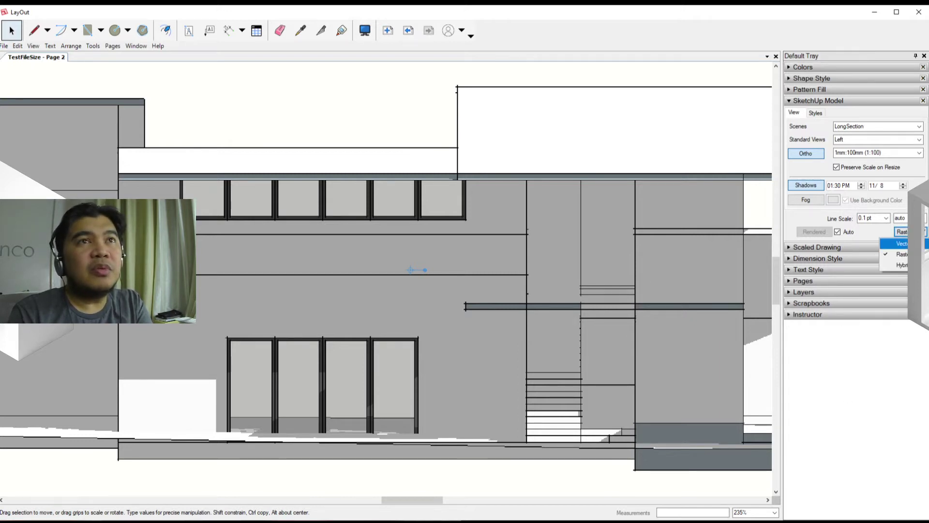
pyautogui.click(901, 242)
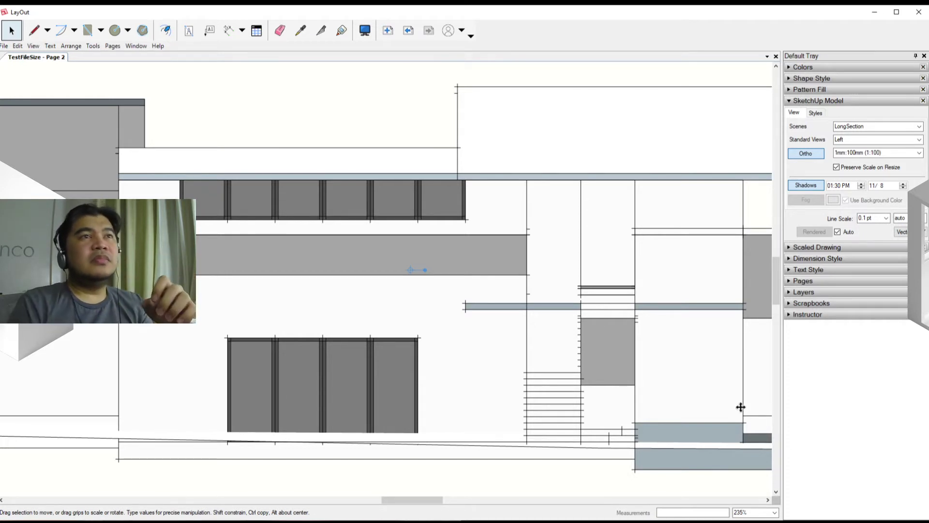
pyautogui.click(904, 232)
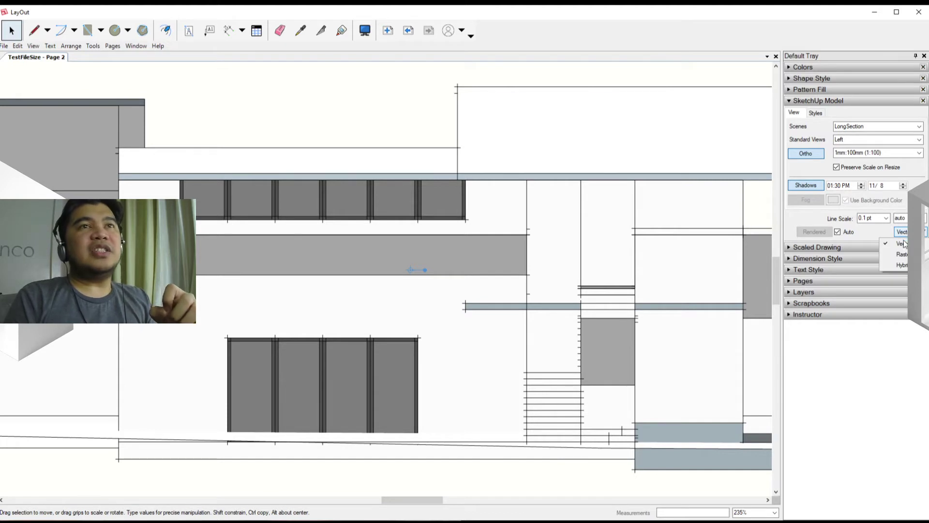
pyautogui.click(899, 266)
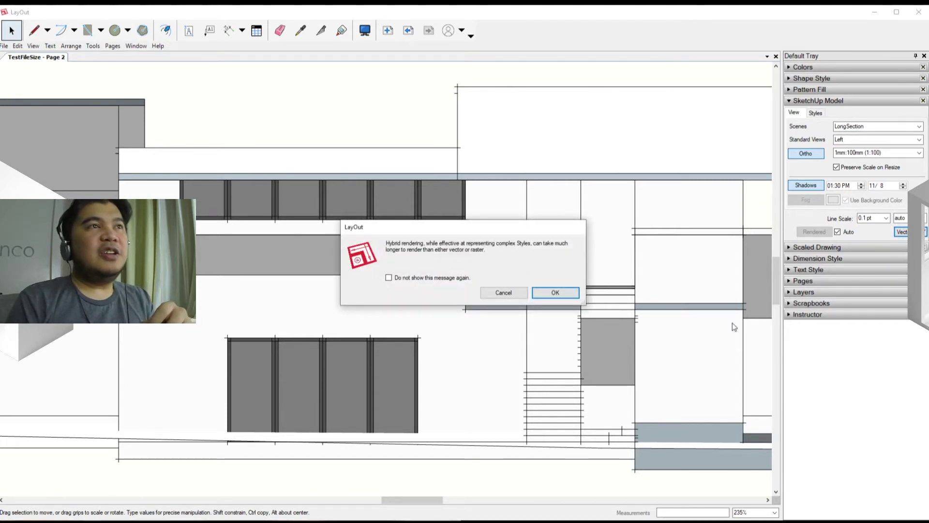
pyautogui.click(556, 292)
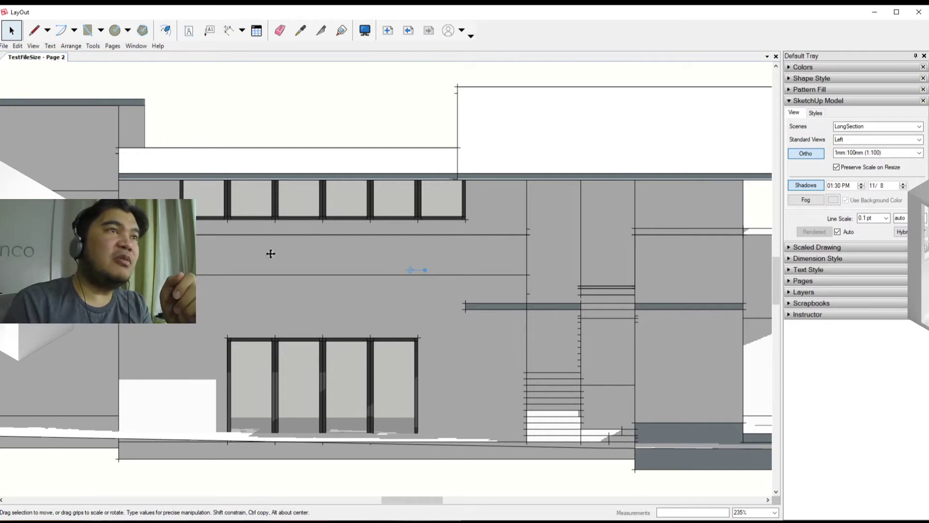
pyautogui.scroll(-2, 301, 305)
pyautogui.scroll(-2, 376, 316)
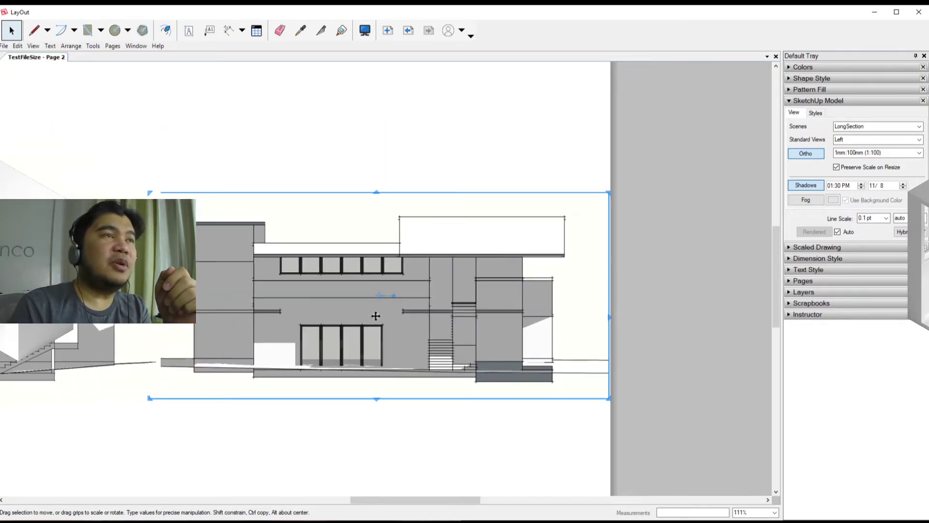
pyautogui.scroll(3, 375, 316)
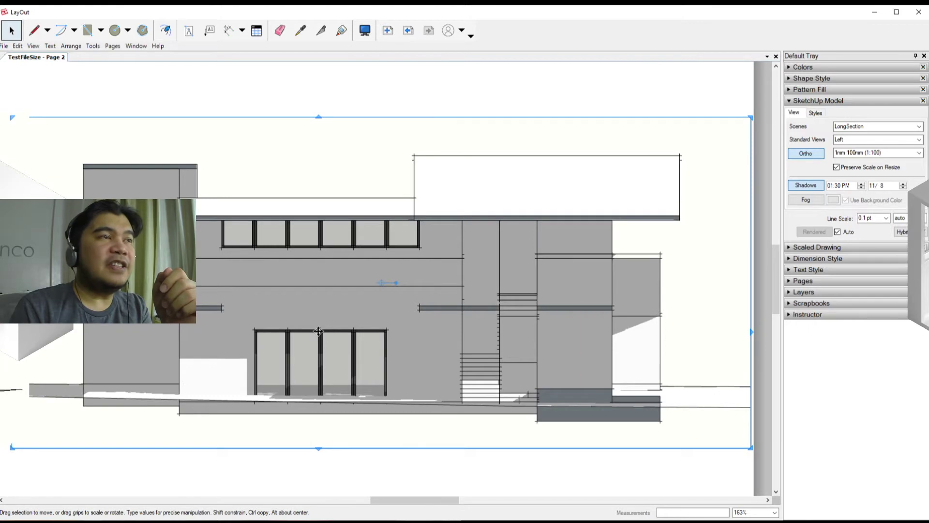
pyautogui.scroll(-1, 322, 331)
pyautogui.scroll(-1, 542, 339)
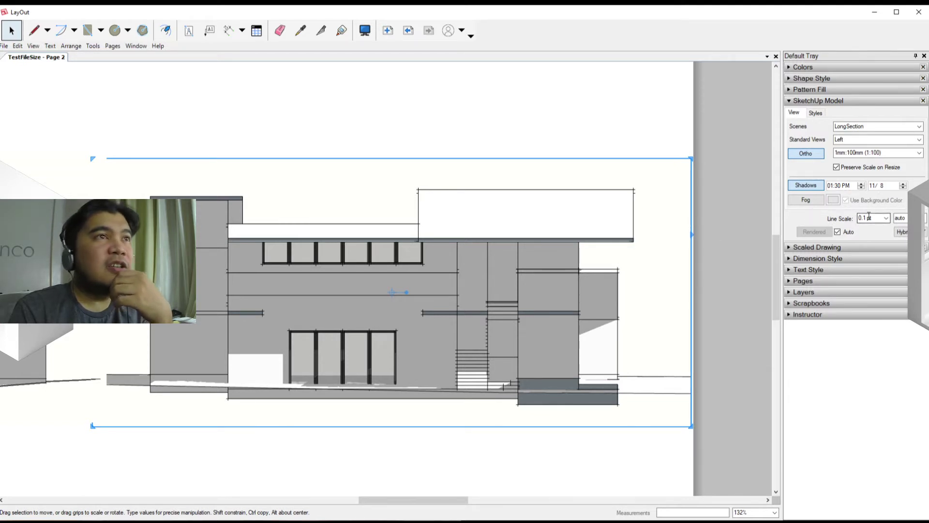
pyautogui.scroll(-3, 637, 339)
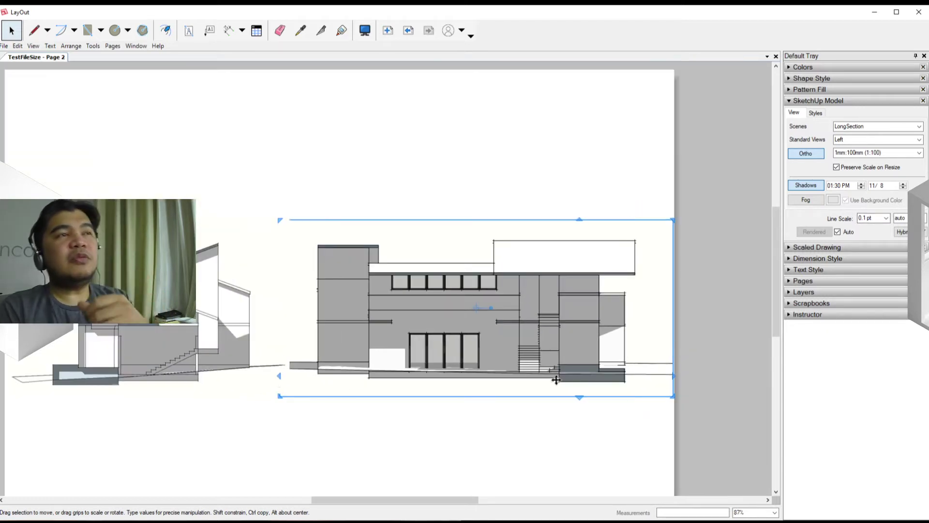
pyautogui.scroll(2, 507, 368)
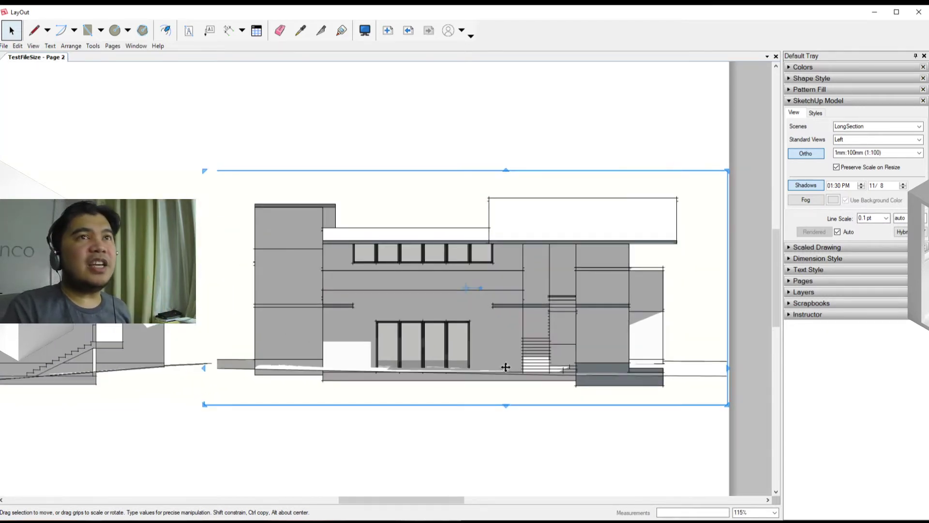
pyautogui.scroll(2, 506, 367)
pyautogui.scroll(-1, 607, 363)
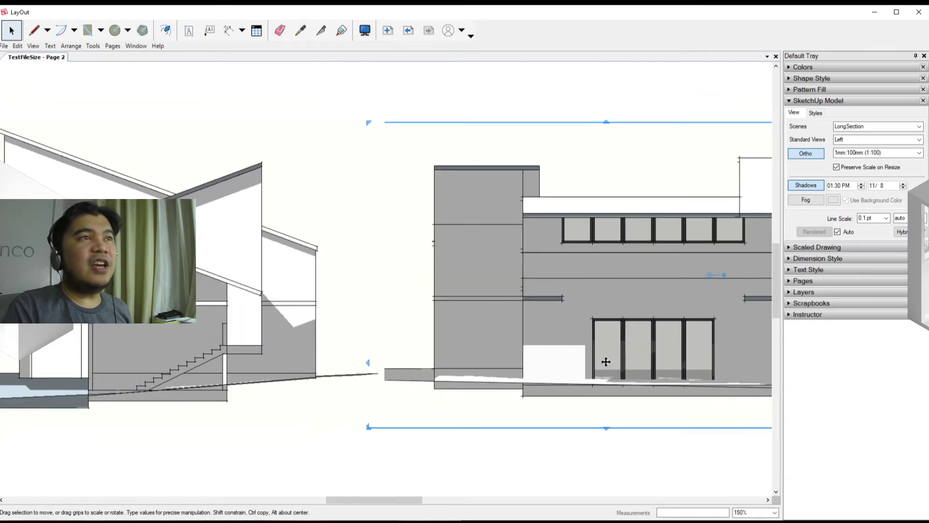
pyautogui.moveTo(605, 361); pyautogui.dragTo(530, 346, button='middle')
pyautogui.scroll(-1, 465, 348)
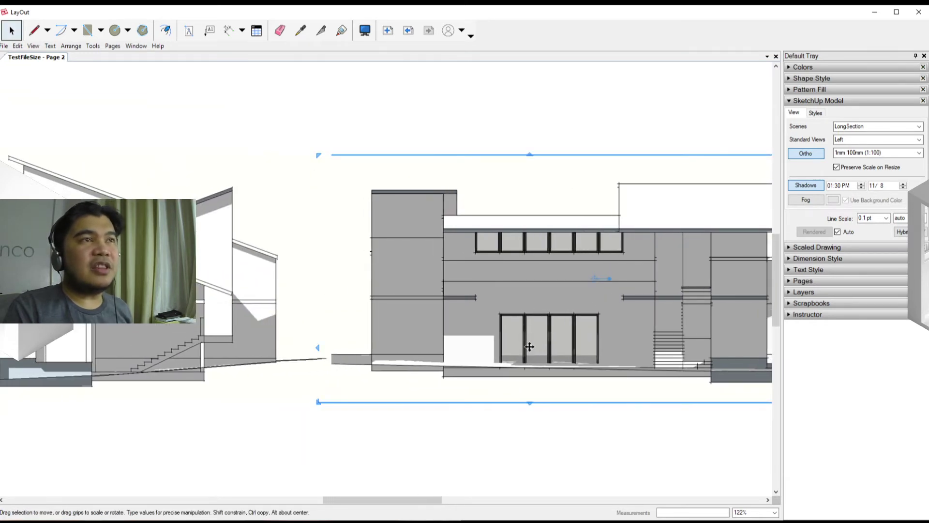
pyautogui.scroll(-1, 554, 363)
pyautogui.click(572, 419)
# Delete the long-section viewport and copy the cross-section twice, stacked to its right
pyautogui.click(560, 355)
pyautogui.press('Delete')
pyautogui.click(248, 336)
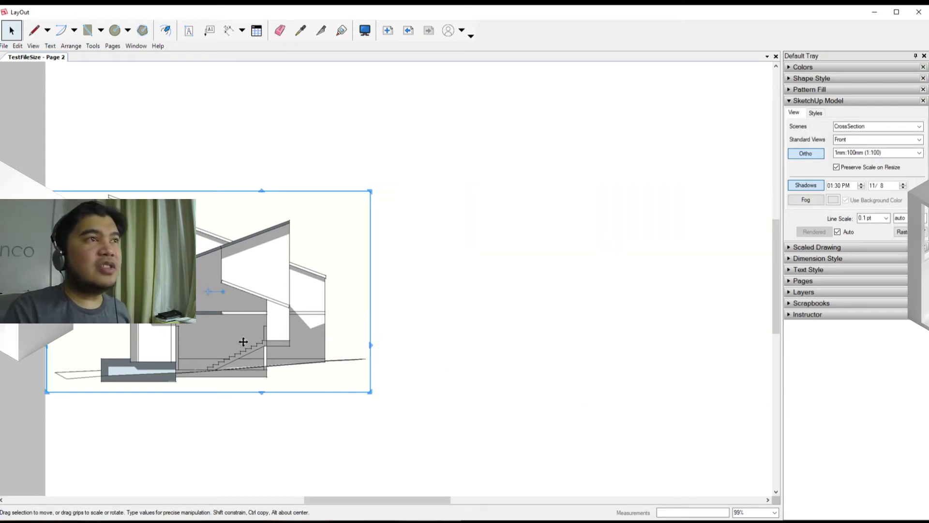
pyautogui.keyDown('ctrl'); pyautogui.moveTo(194, 342); pyautogui.dragTo(461, 254); pyautogui.keyUp('ctrl')
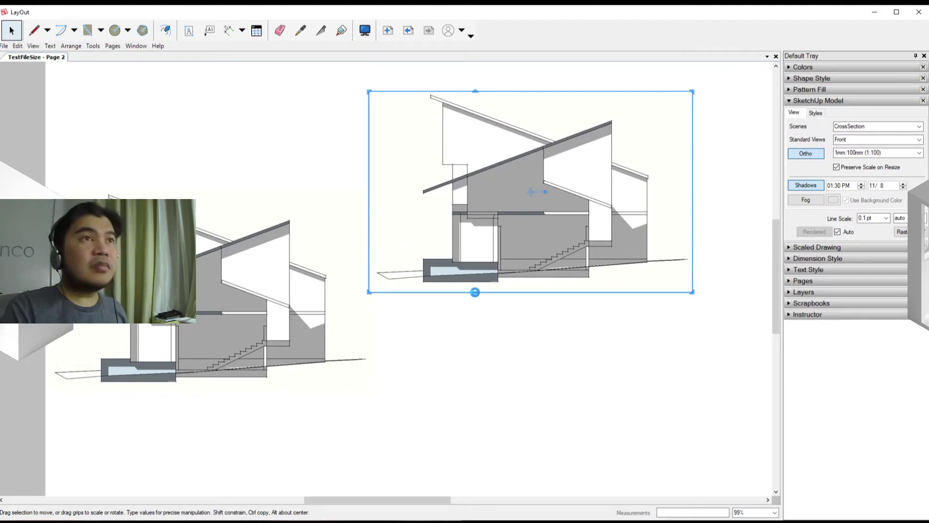
pyautogui.keyDown('ctrl'); pyautogui.moveTo(459, 199); pyautogui.dragTo(458, 397); pyautogui.keyUp('ctrl')
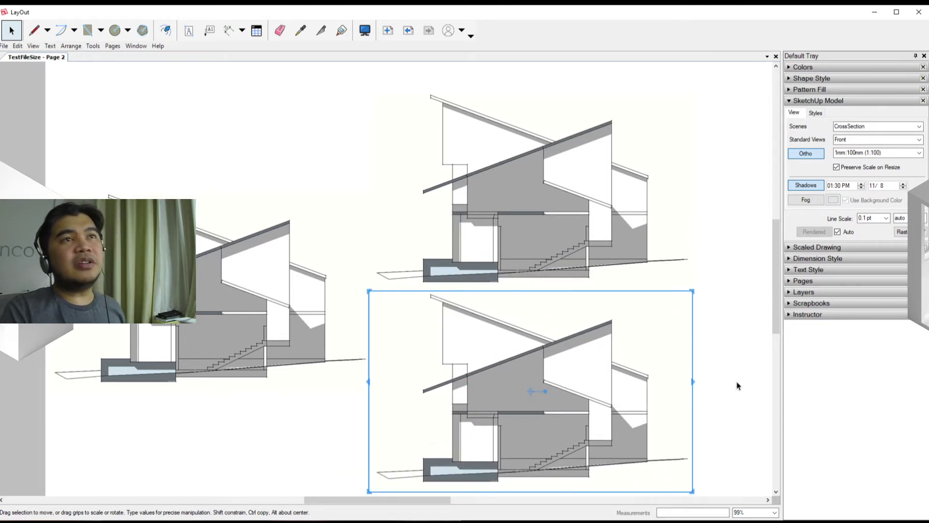
# Clear the selection, pick the left cross-section, then select the upper-right copy
pyautogui.click(701, 376)
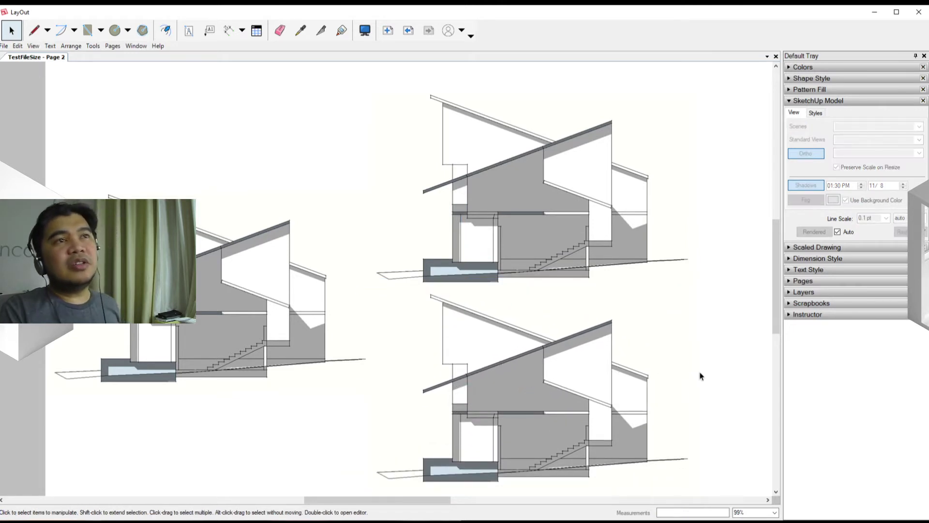
pyautogui.click(272, 302)
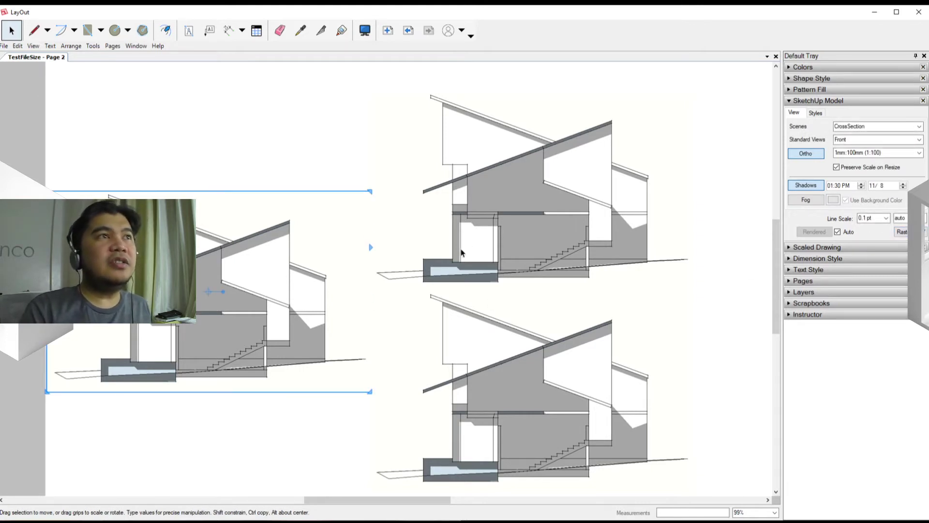
pyautogui.click(499, 244)
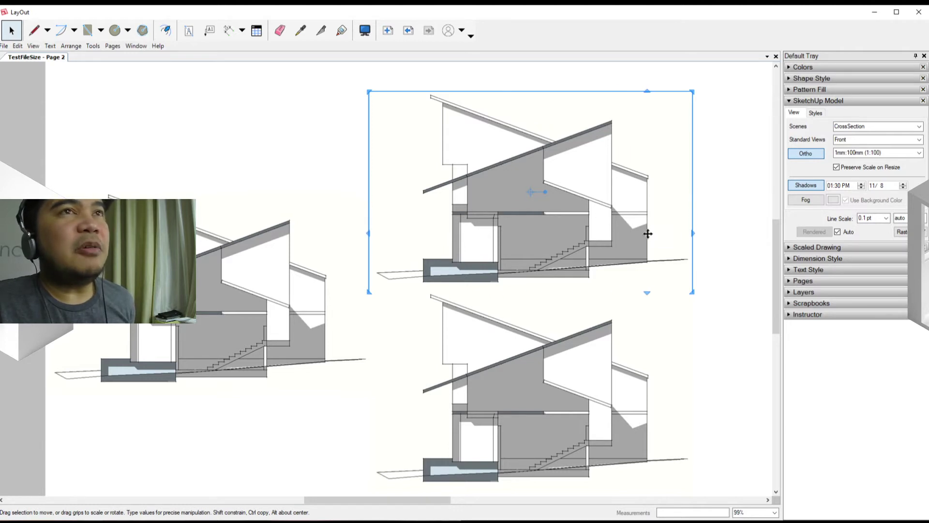
# Set the upper cross-section copy to Vector and the lower copy to Hybrid, confirming the warning
pyautogui.click(902, 231)
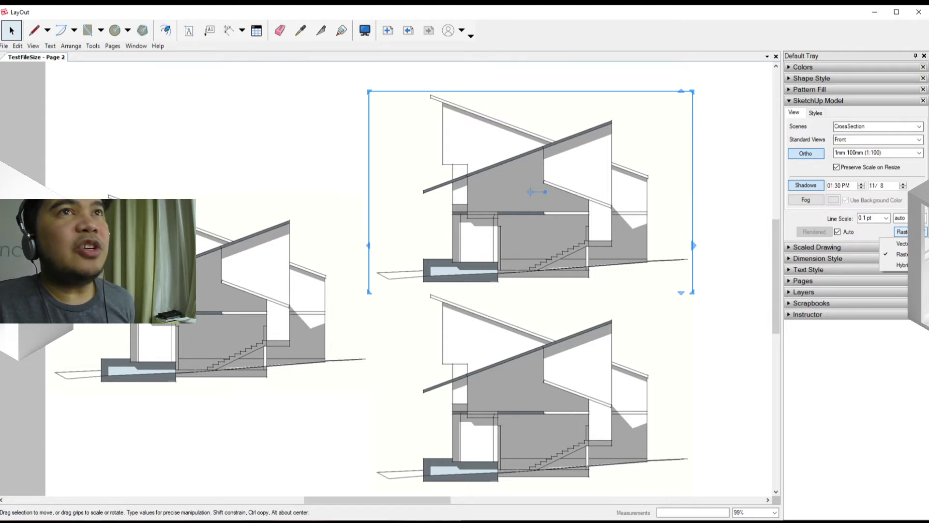
pyautogui.click(897, 246)
pyautogui.click(572, 348)
pyautogui.click(902, 231)
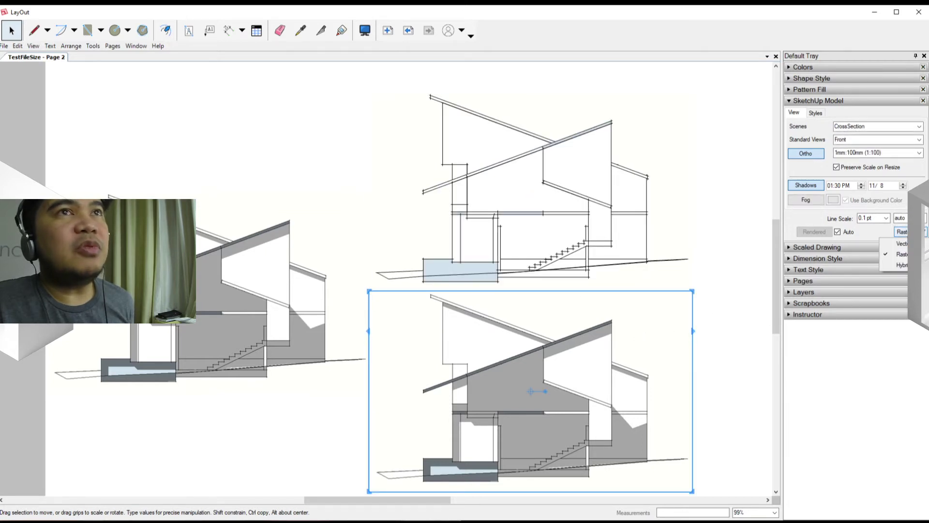
pyautogui.click(895, 257)
pyautogui.click(553, 293)
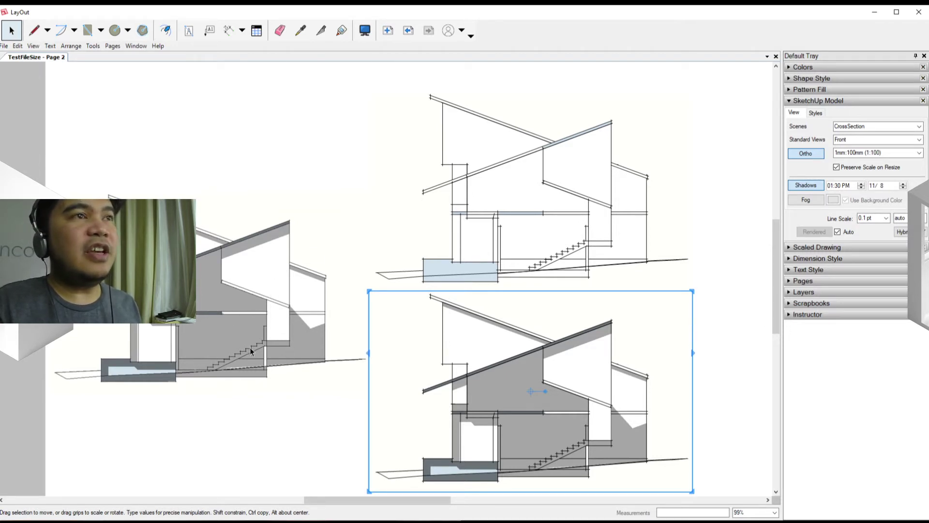
pyautogui.scroll(3, 246, 344)
pyautogui.scroll(8, 248, 342)
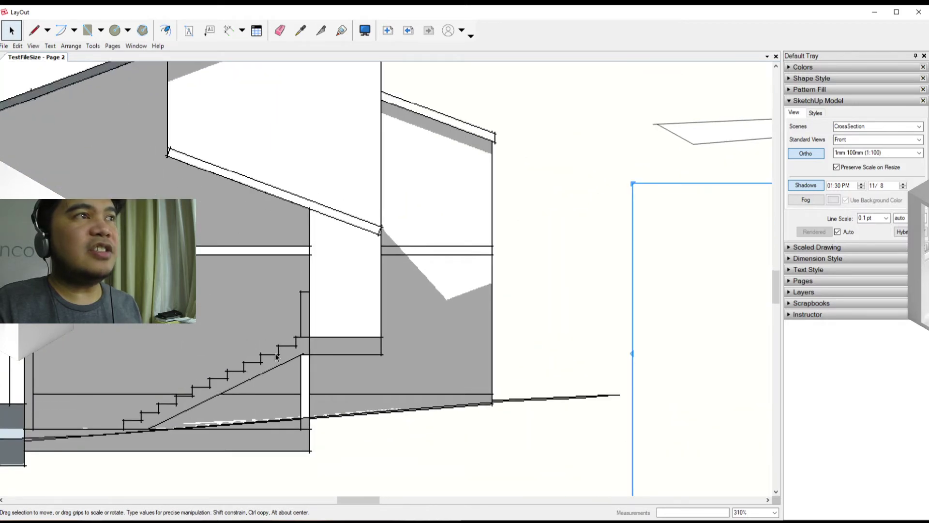
pyautogui.scroll(-3, 278, 356)
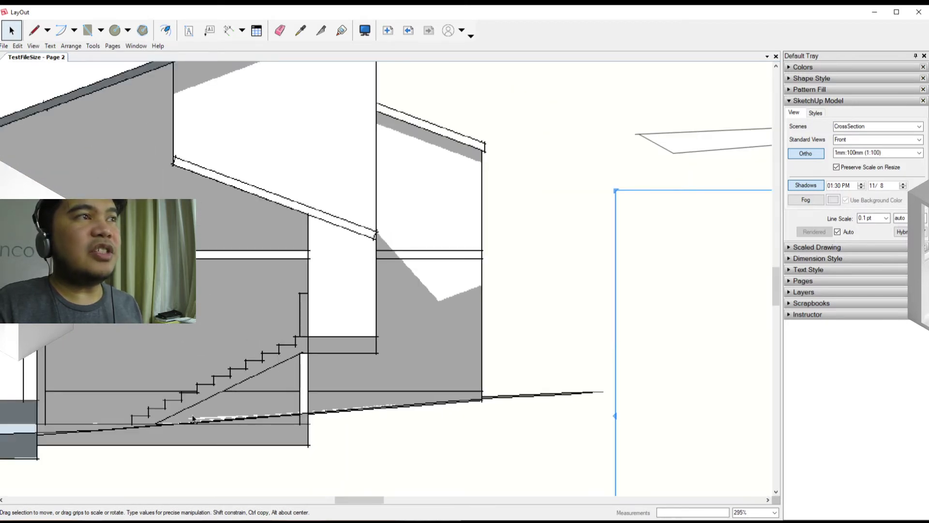
pyautogui.scroll(-5, 517, 415)
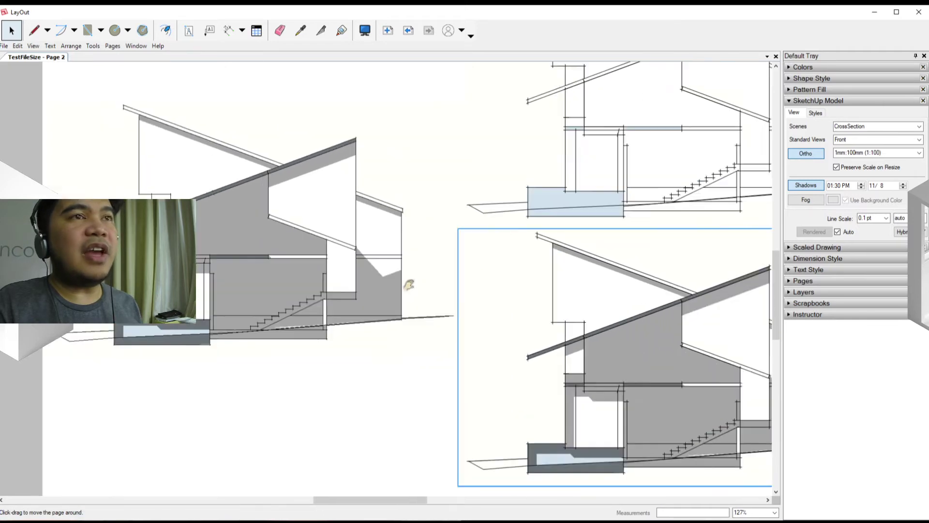
pyautogui.scroll(5, 519, 300)
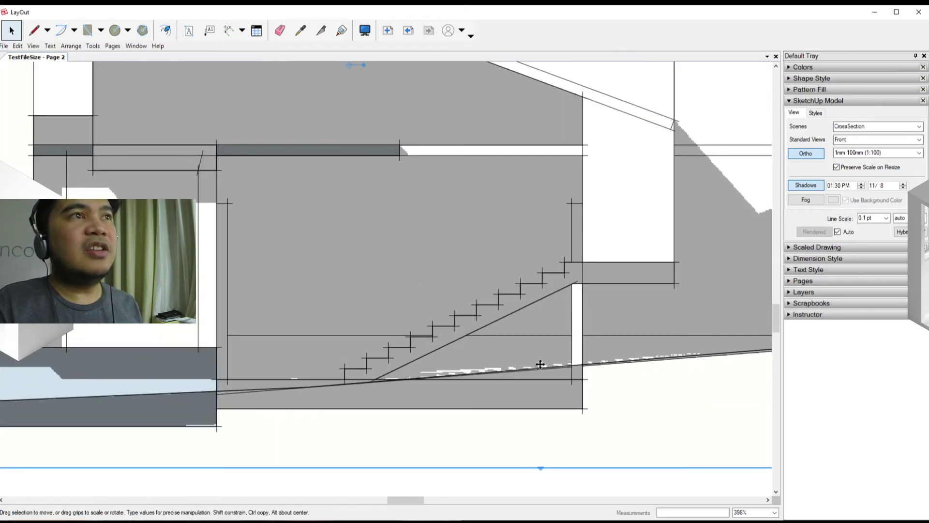
pyautogui.scroll(-3, 540, 363)
pyautogui.moveTo(430, 310); pyautogui.dragTo(499, 369, button='middle')
pyautogui.scroll(-4, 491, 376)
pyautogui.scroll(3, 574, 216)
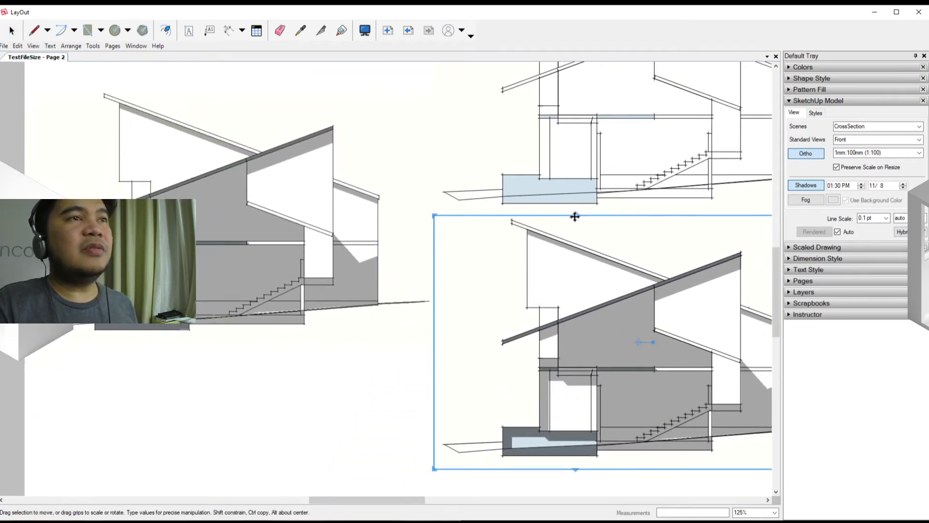
pyautogui.moveTo(606, 337); pyautogui.dragTo(579, 320, button='middle')
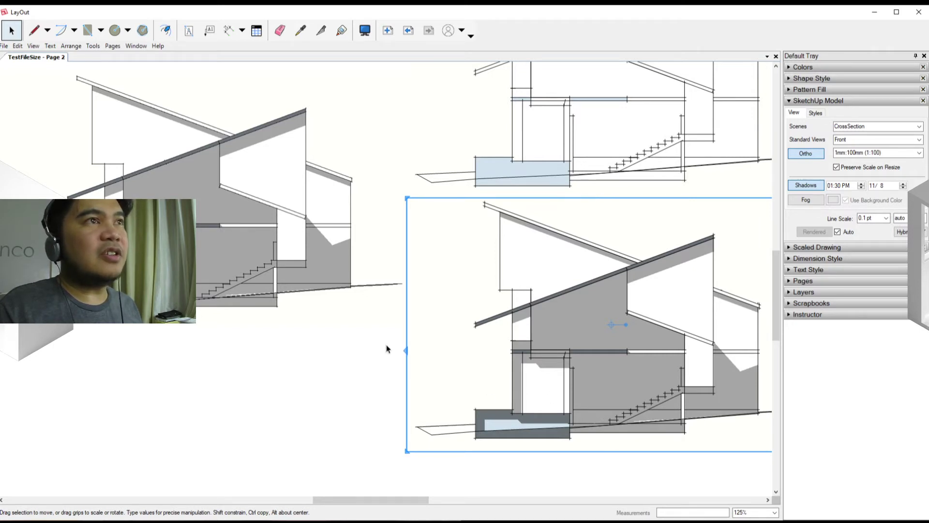
pyautogui.moveTo(387, 343); pyautogui.dragTo(334, 370, button='middle')
pyautogui.scroll(-3, 299, 404)
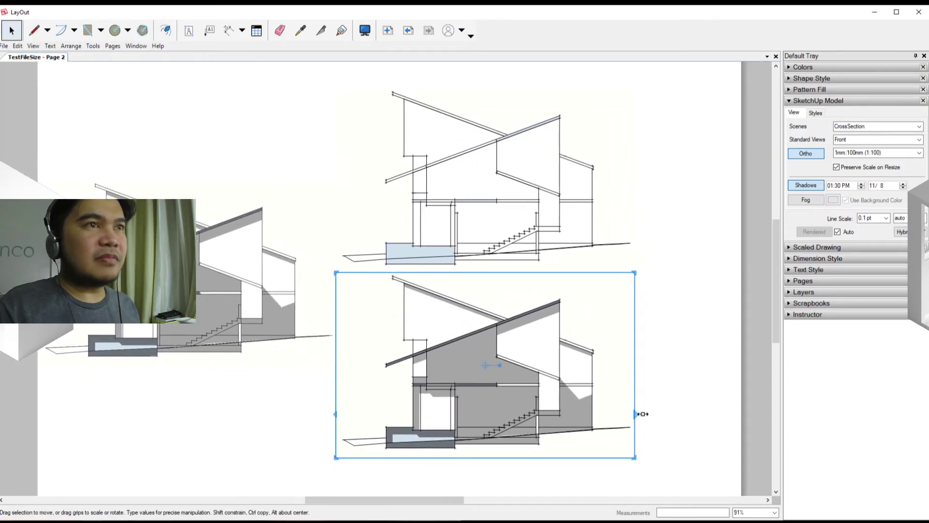
# Select the left house-section viewport and choose Open with SketchUp from its context menu
pyautogui.click(657, 419)
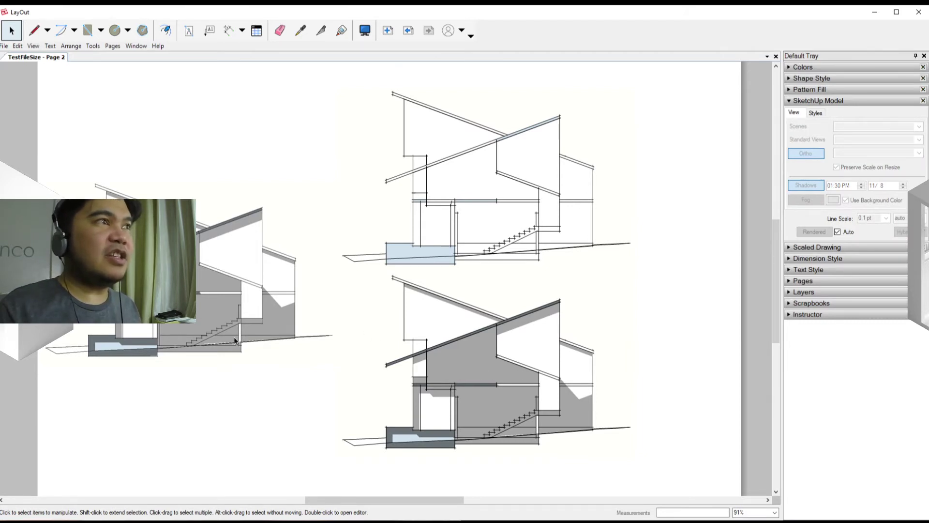
pyautogui.click(192, 328)
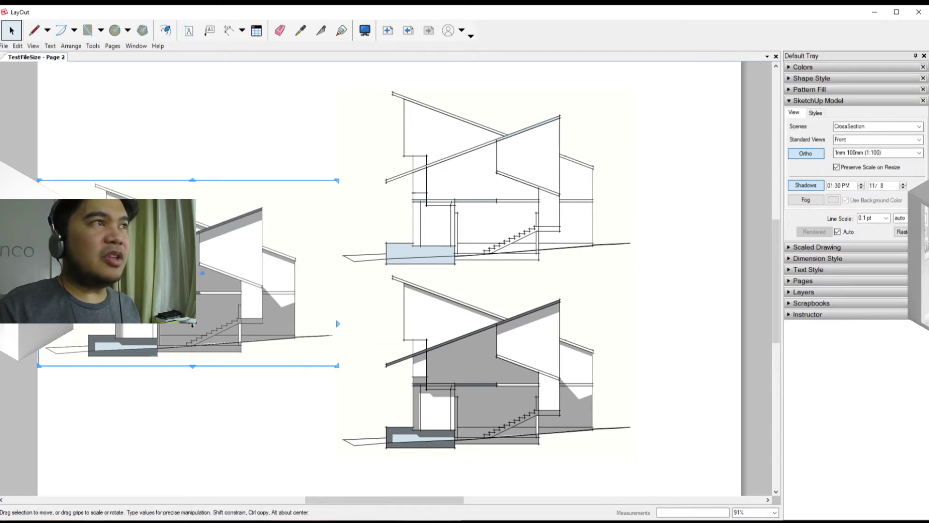
pyautogui.rightClick(193, 328)
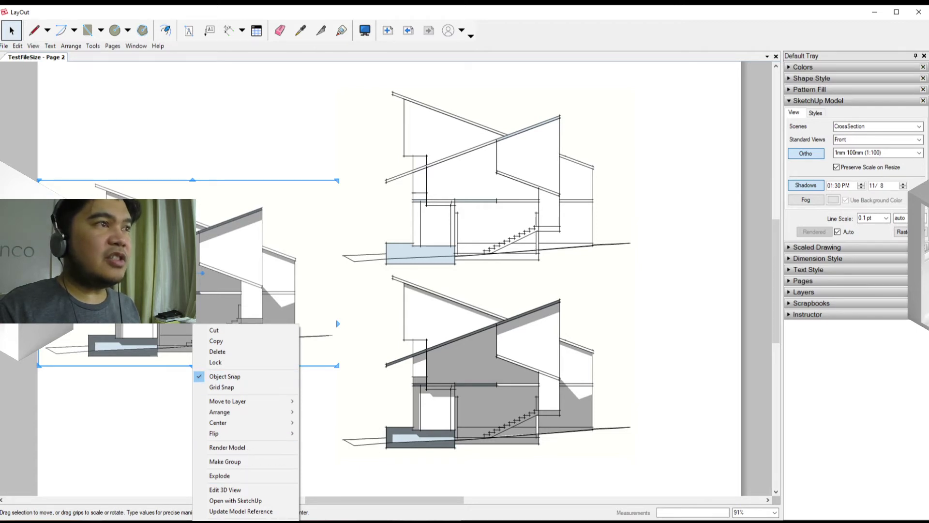
pyautogui.click(244, 500)
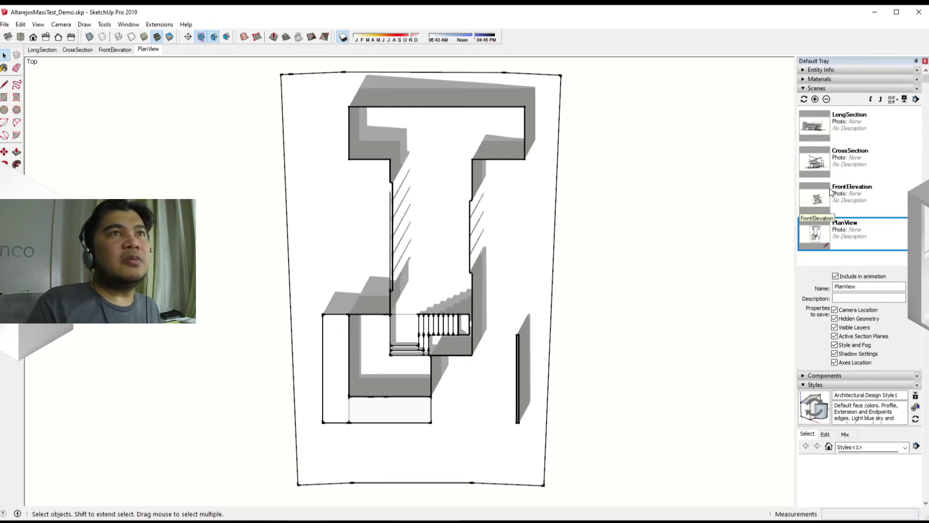
# Activate the CrossSection scene from the Scenes tray
pyautogui.click(858, 166)
pyautogui.doubleClick(843, 155)
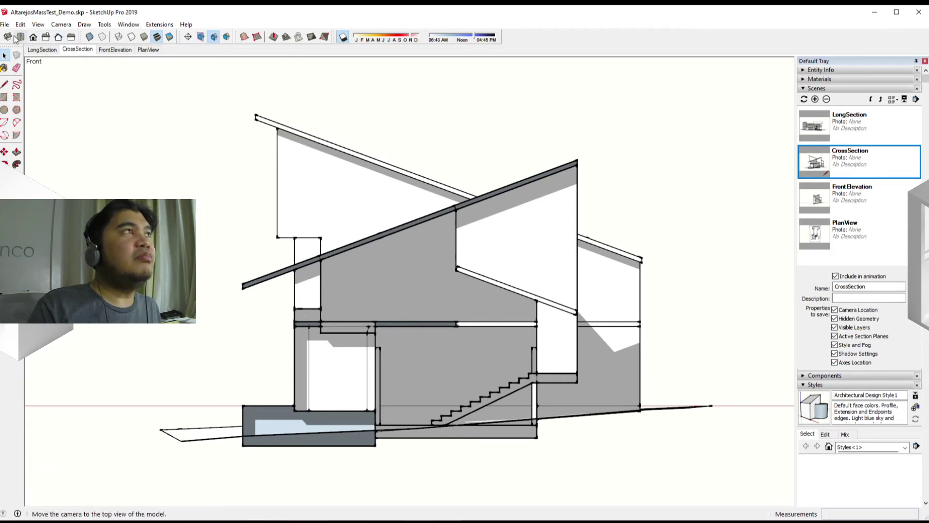
# Switch to the Iso view and orbit the cut-away house to an overhead angle
pyautogui.click(12, 37)
pyautogui.moveTo(401, 428)
pyautogui.mouseDown(button='middle')
pyautogui.moveTo(429, 357)
pyautogui.moveTo(388, 428)
pyautogui.mouseUp(button='middle')
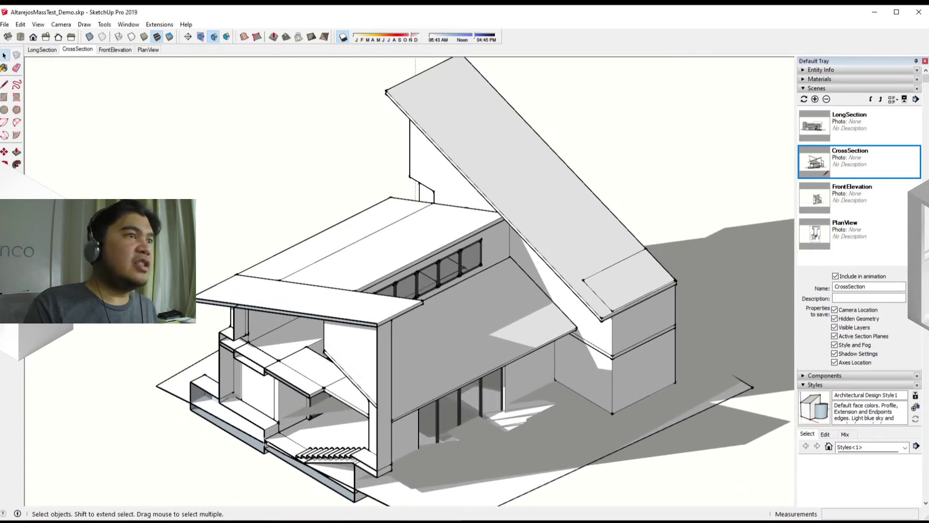
pyautogui.moveTo(262, 477); pyautogui.dragTo(257, 428, button='middle')
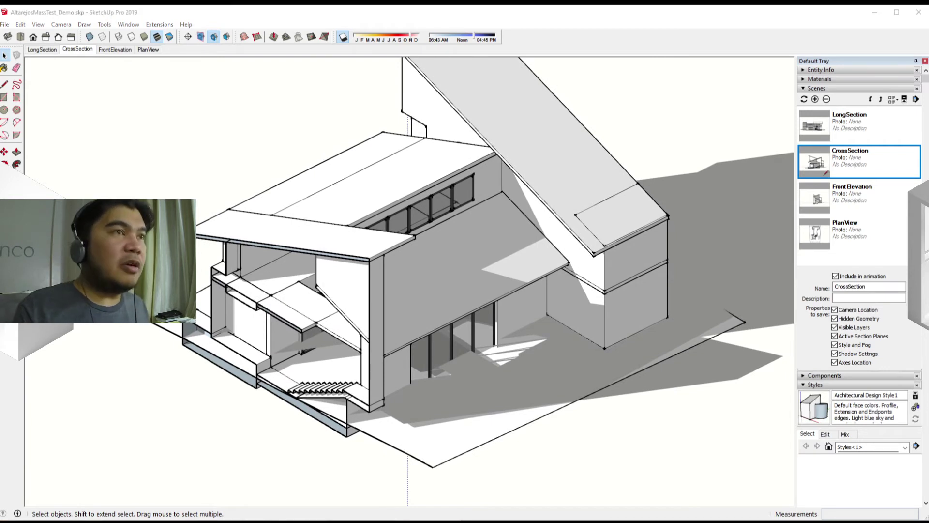
pyautogui.press('m')
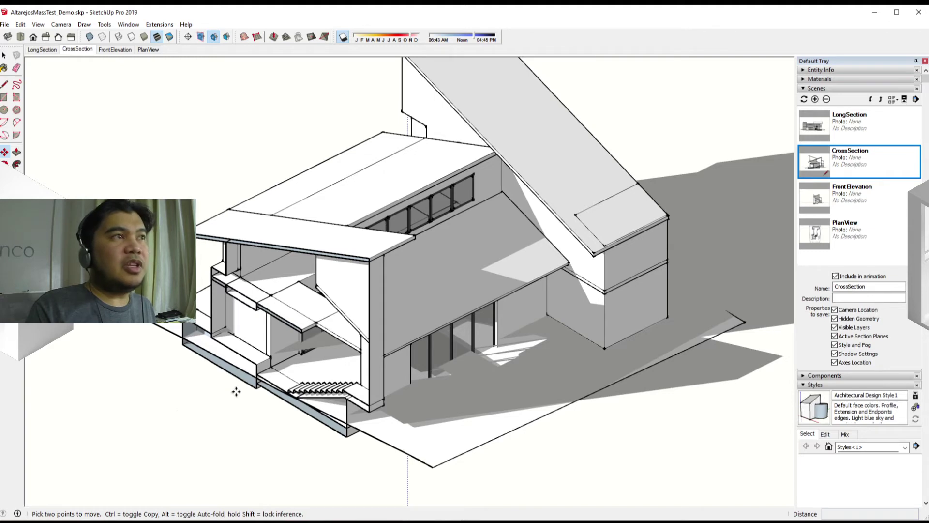
pyautogui.scroll(10, 289, 384)
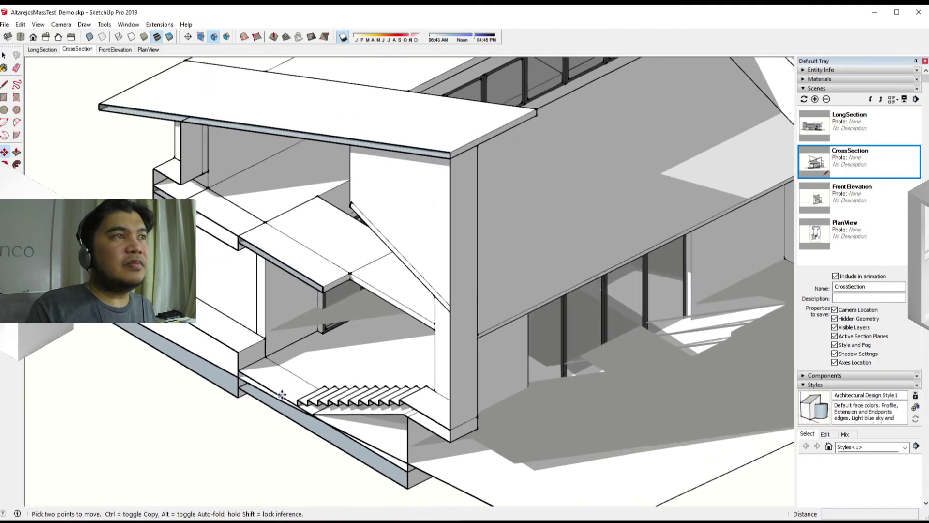
pyautogui.scroll(-3, 296, 393)
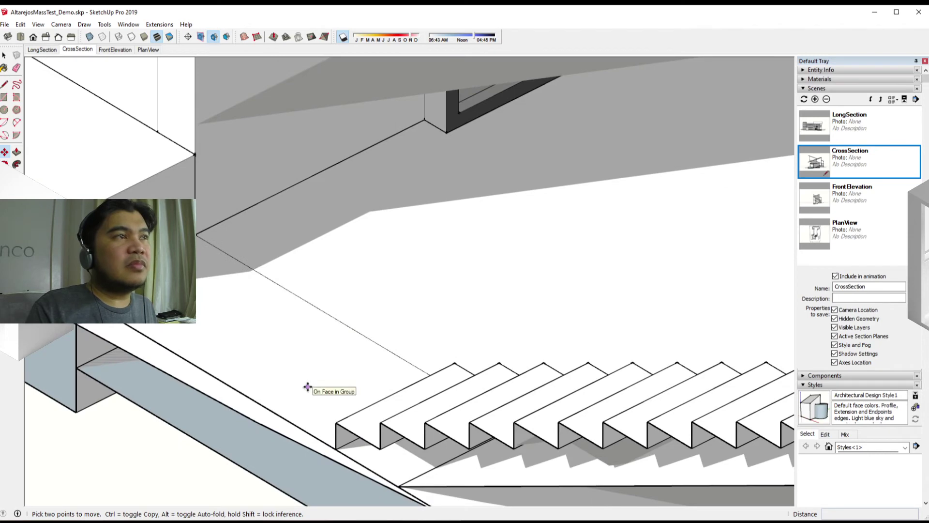
pyautogui.scroll(-6, 279, 405)
pyautogui.scroll(-10, 125, 417)
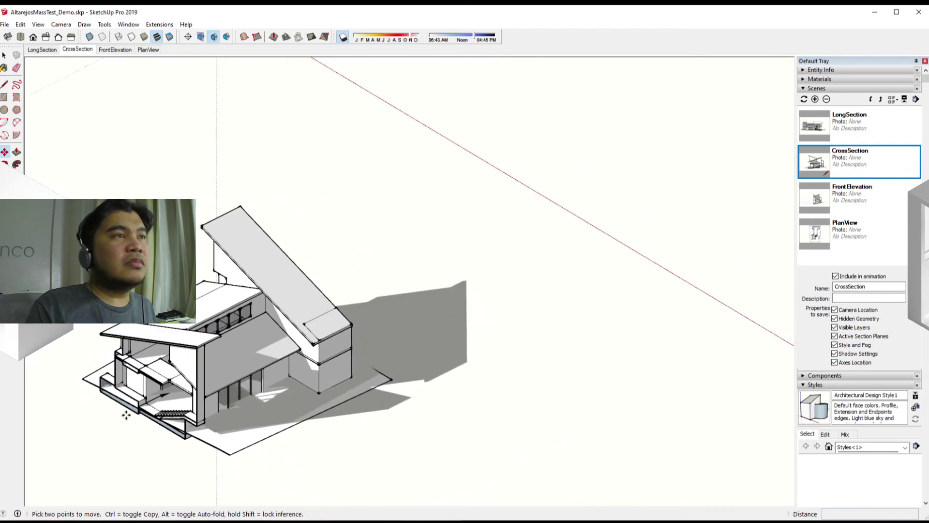
# Rotate the house slightly and zoom in around the stair and floors
pyautogui.moveTo(123, 414)
pyautogui.mouseDown(button='middle')
pyautogui.moveTo(472, 342)
pyautogui.moveTo(161, 358)
pyautogui.moveTo(144, 388)
pyautogui.moveTo(187, 415)
pyautogui.moveTo(485, 394)
pyautogui.moveTo(187, 426)
pyautogui.moveTo(393, 382)
pyautogui.moveTo(456, 384)
pyautogui.moveTo(396, 398)
pyautogui.moveTo(471, 384)
pyautogui.mouseUp(button='middle')
pyautogui.press('m')
pyautogui.scroll(6, 178, 408)
pyautogui.scroll(-5, 218, 414)
pyautogui.press('m')
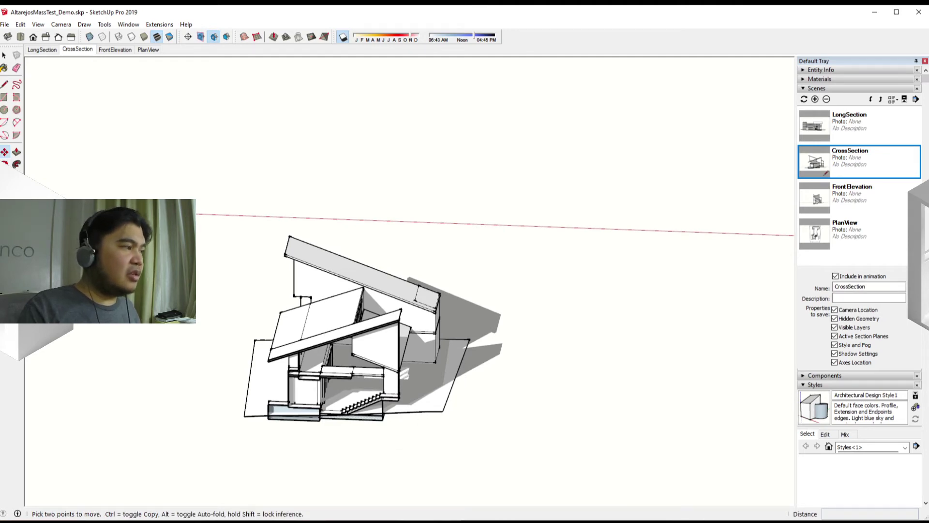
pyautogui.scroll(4, 322, 412)
pyautogui.scroll(6, 314, 411)
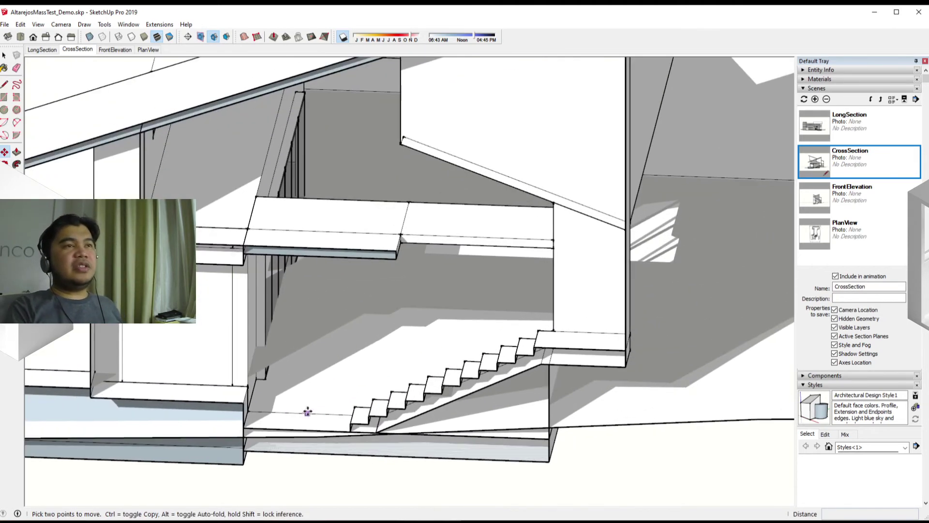
pyautogui.scroll(-2, 302, 385)
pyautogui.scroll(-10, 302, 385)
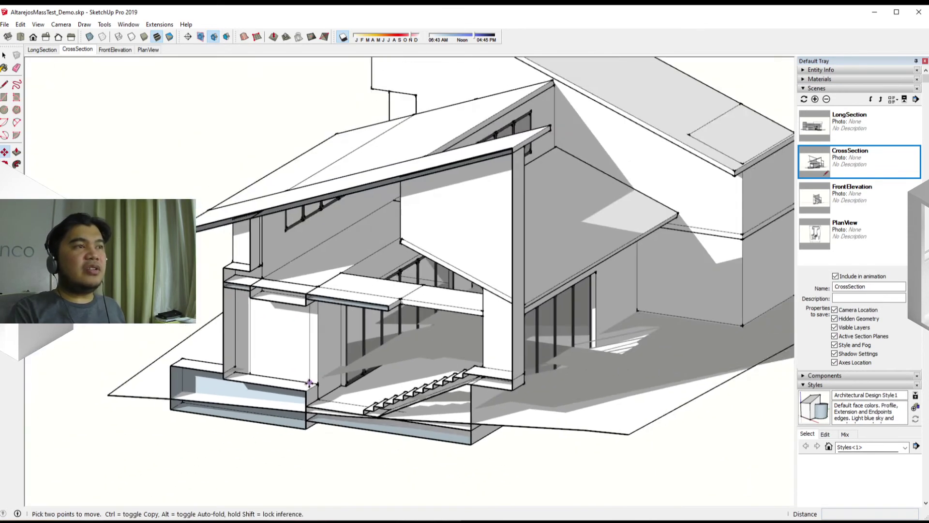
pyautogui.scroll(-3, 365, 336)
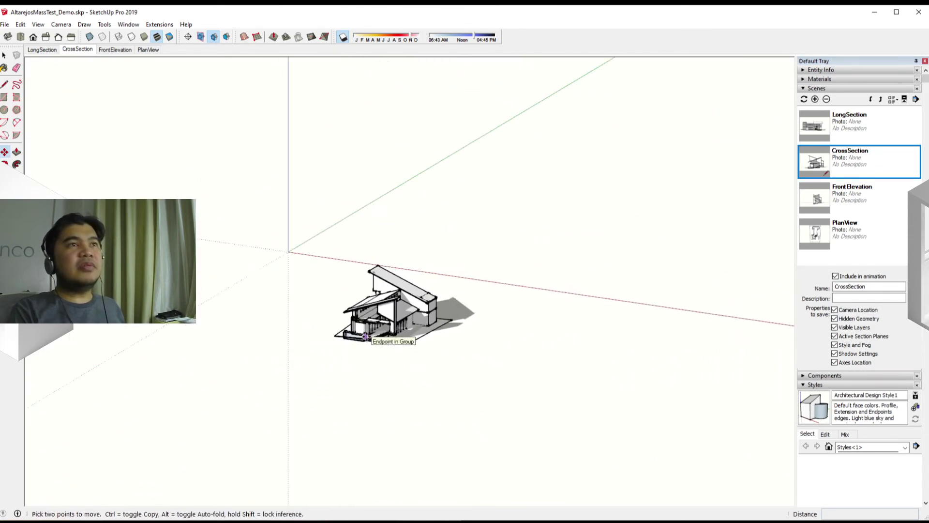
pyautogui.scroll(4, 274, 282)
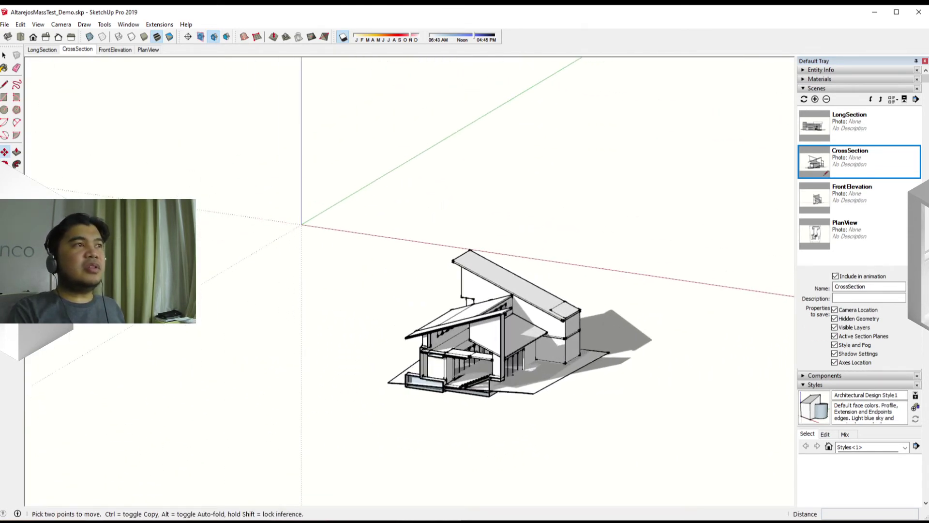
pyautogui.scroll(6, 545, 347)
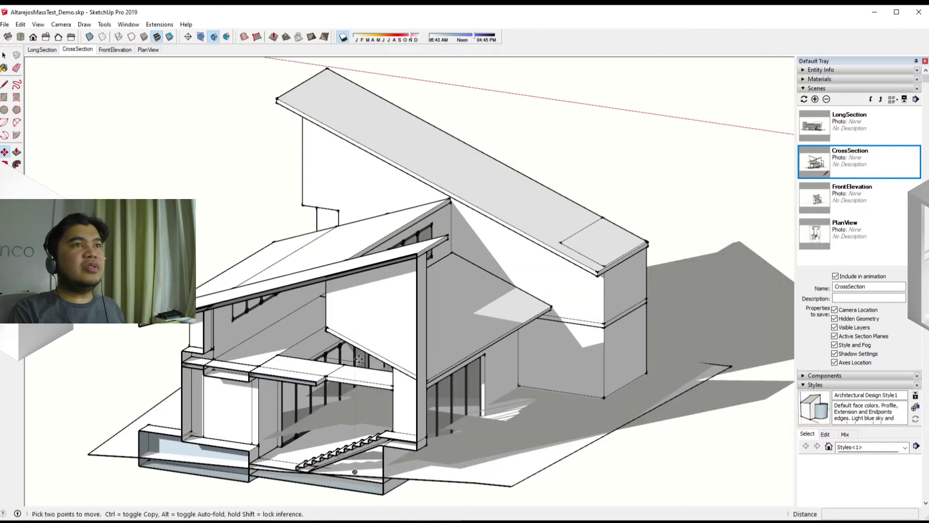
# Orbit and zoom the cut-away house in toward the base of the stairs
pyautogui.moveTo(335, 436); pyautogui.dragTo(423, 226, button='middle')
pyautogui.scroll(10, 317, 442)
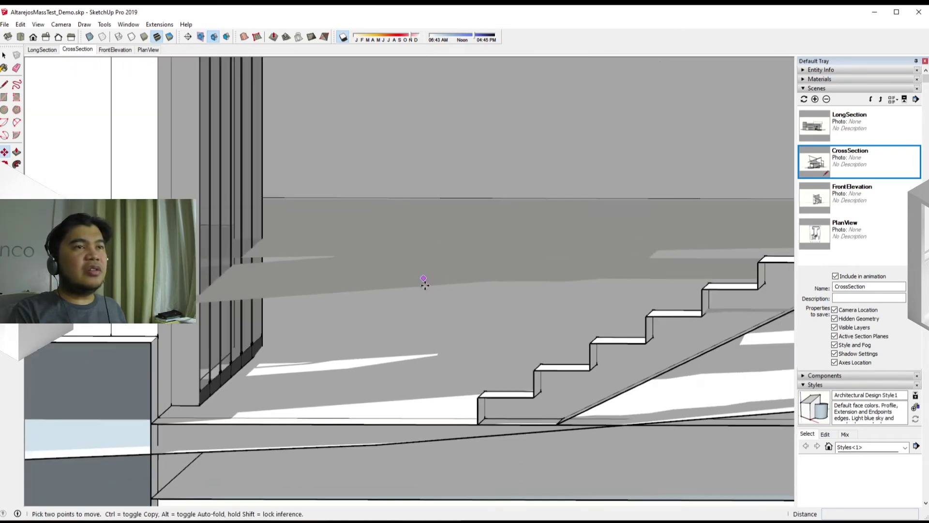
pyautogui.scroll(-3, 425, 285)
pyautogui.moveTo(426, 292)
pyautogui.mouseDown(button='middle')
pyautogui.moveTo(380, 317)
pyautogui.moveTo(566, 307)
pyautogui.moveTo(378, 374)
pyautogui.moveTo(141, 338)
pyautogui.moveTo(190, 352)
pyautogui.mouseUp(button='middle')
pyautogui.scroll(-3, 190, 352)
# Start moving the vase from a point near the stairs, then recentre the house
pyautogui.press('m')
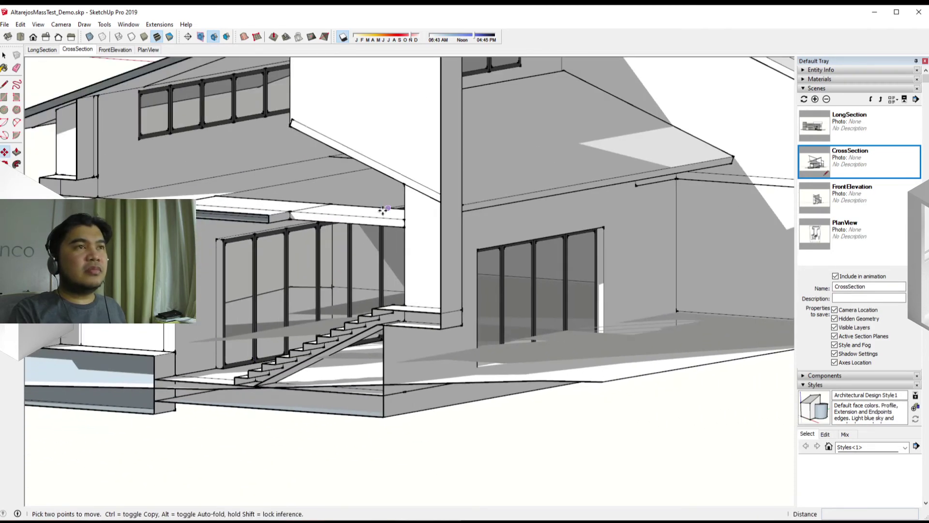
pyautogui.moveTo(384, 214); pyautogui.dragTo(376, 325, button='middle')
pyautogui.scroll(3, 271, 406)
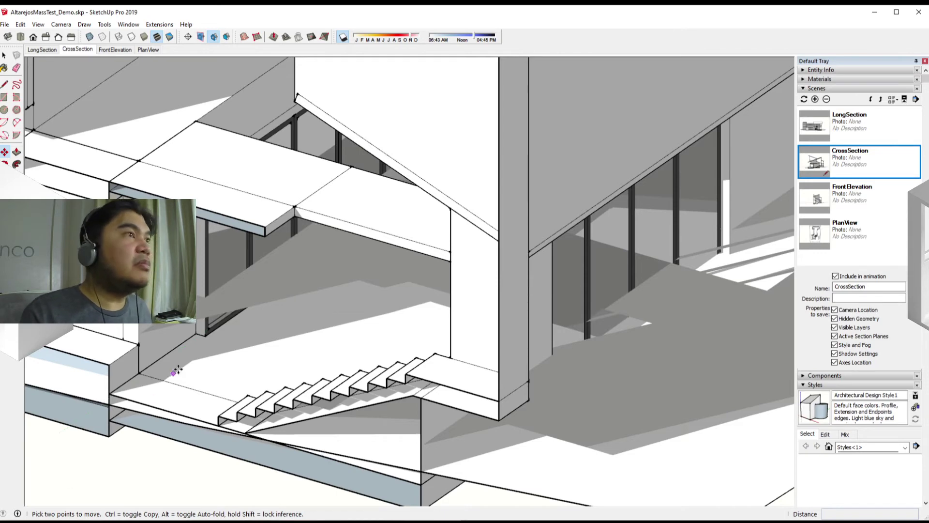
pyautogui.click(252, 366)
pyautogui.scroll(-4, 155, 473)
pyautogui.scroll(-8, 155, 473)
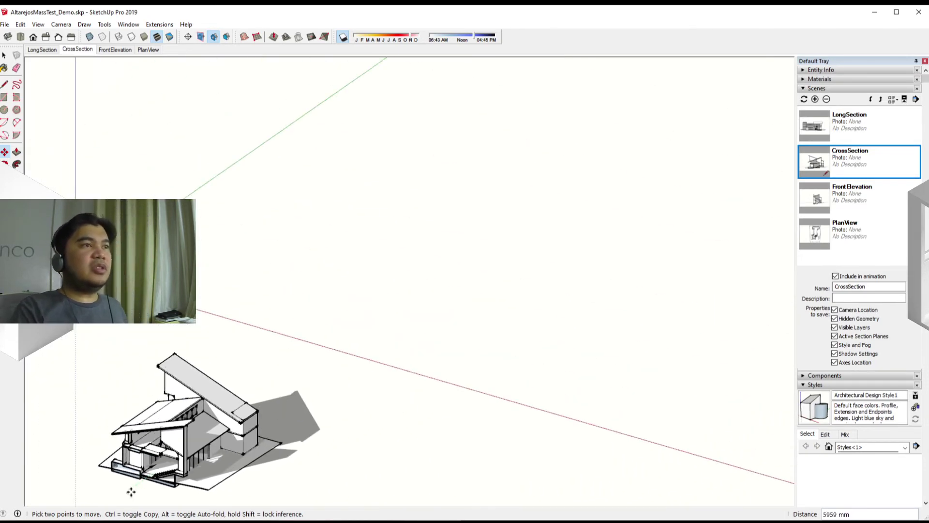
pyautogui.keyDown('shift'); pyautogui.moveTo(131, 492); pyautogui.dragTo(437, 373, button='middle'); pyautogui.keyUp('shift')
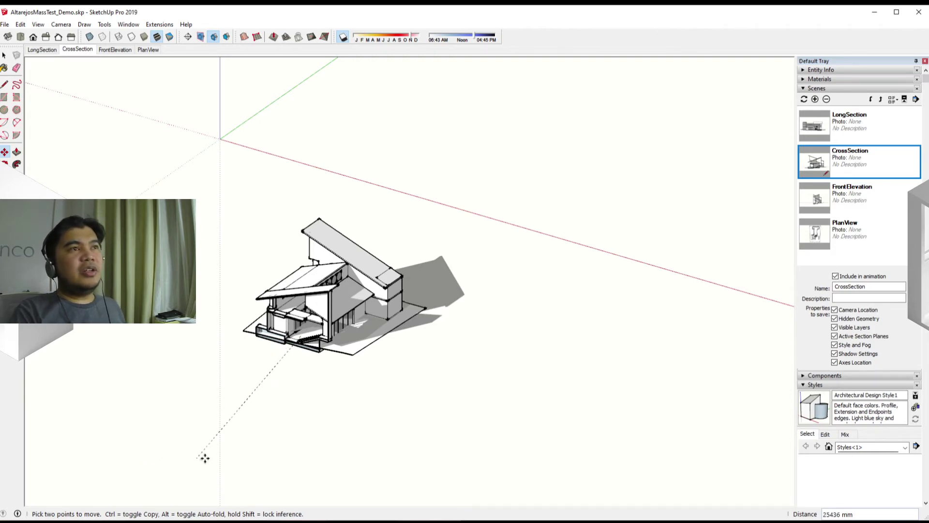
# Orbit and zoom back toward the stairs for a wider view of the section
pyautogui.scroll(10, 293, 341)
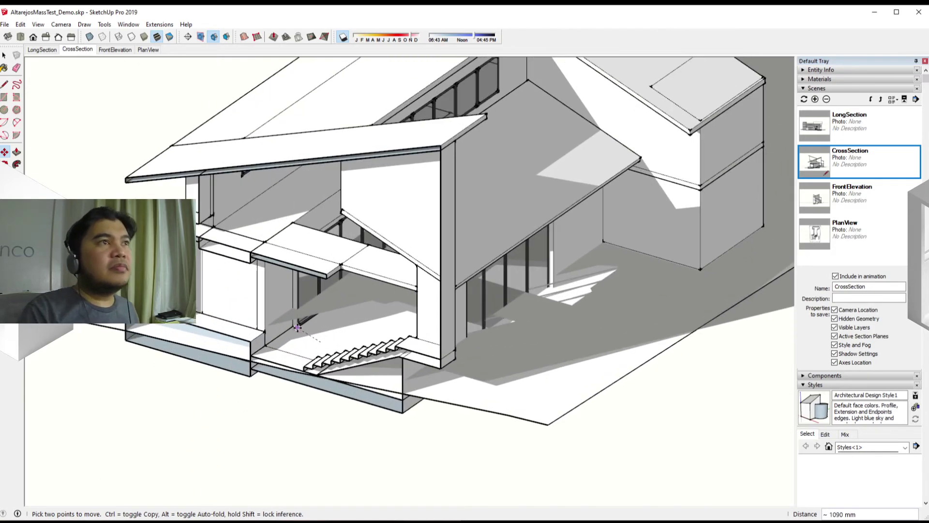
pyautogui.scroll(-5, 307, 369)
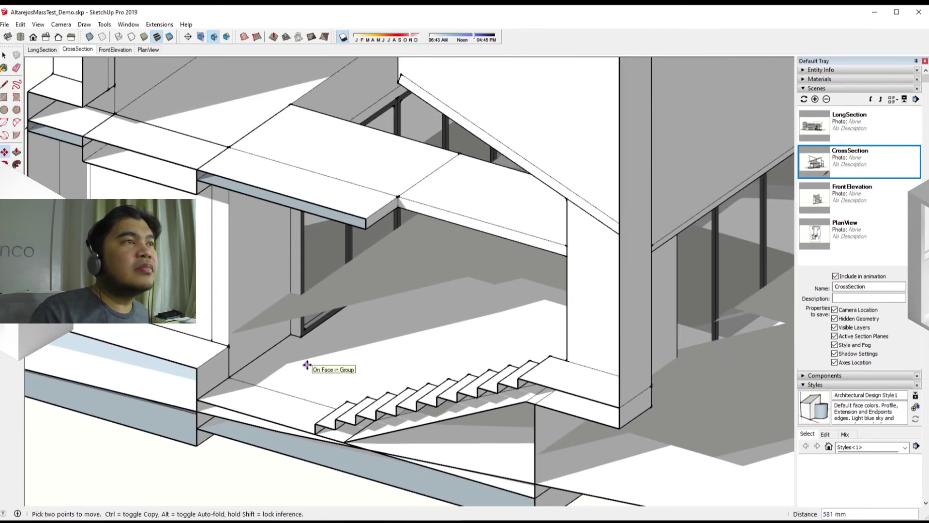
pyautogui.scroll(4, 408, 361)
pyautogui.moveTo(287, 381); pyautogui.dragTo(375, 334, button='middle')
pyautogui.scroll(-3, 408, 361)
pyautogui.scroll(3, 434, 347)
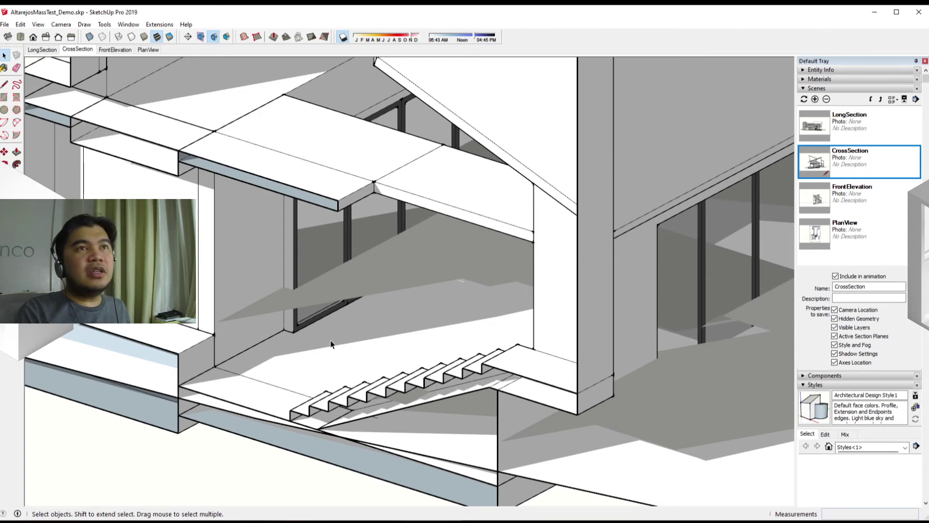
pyautogui.moveTo(331, 344); pyautogui.dragTo(429, 370, button='middle')
# Set the vase down on the ground floor beside the stair and orbit to centre on it
pyautogui.hotkey('shift', 'z')
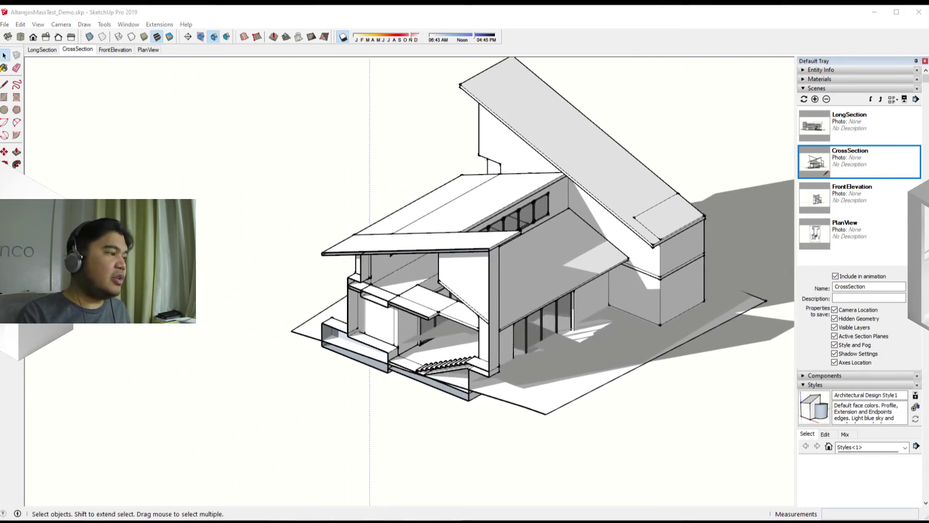
pyautogui.click(412, 361)
pyautogui.scroll(10, 411, 363)
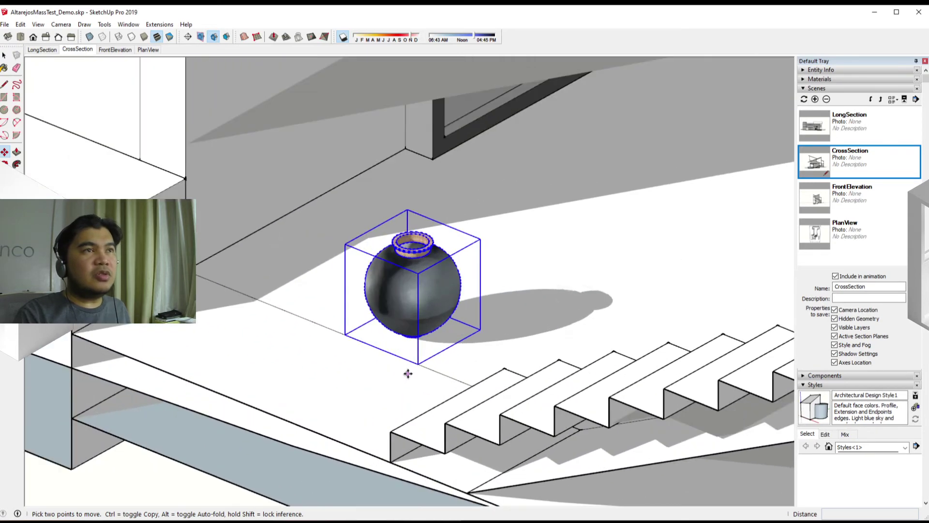
pyautogui.scroll(5, 518, 315)
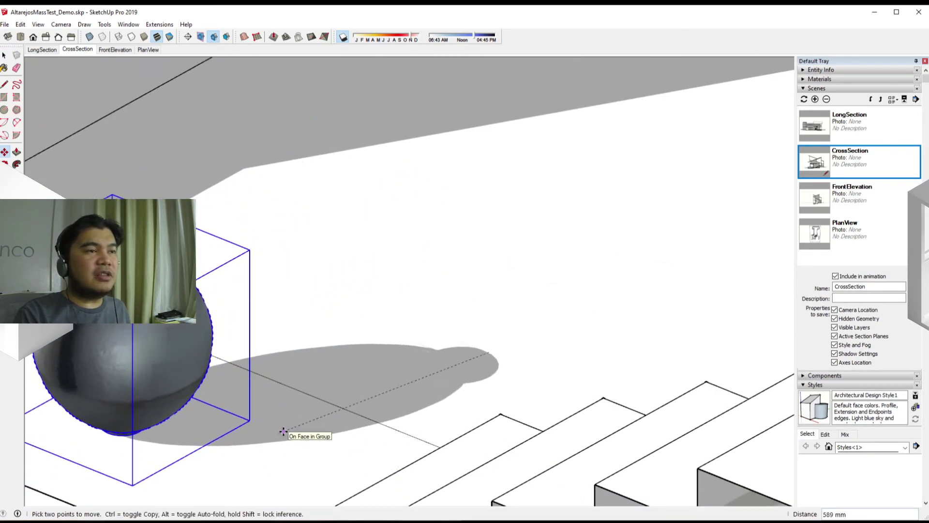
pyautogui.click(283, 431)
pyautogui.press('space')
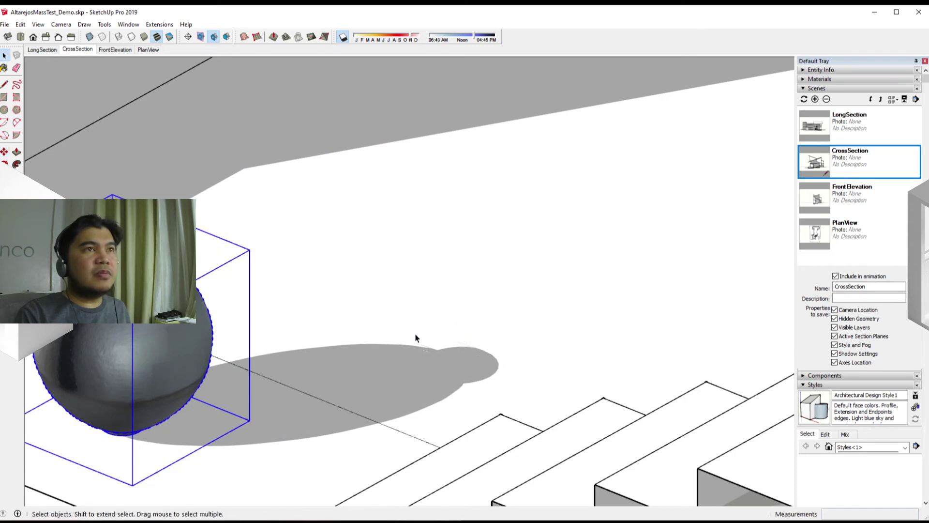
pyautogui.moveTo(415, 339); pyautogui.dragTo(671, 297, button='middle')
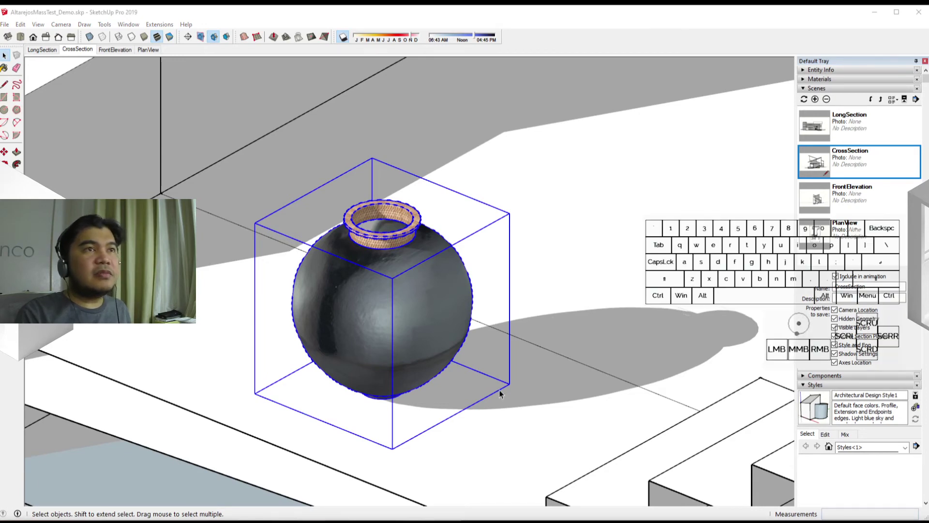
# Pull back and pan away from the vase to see more of the house
pyautogui.moveTo(504, 384); pyautogui.dragTo(507, 345, button='middle')
pyautogui.scroll(-2, 508, 345)
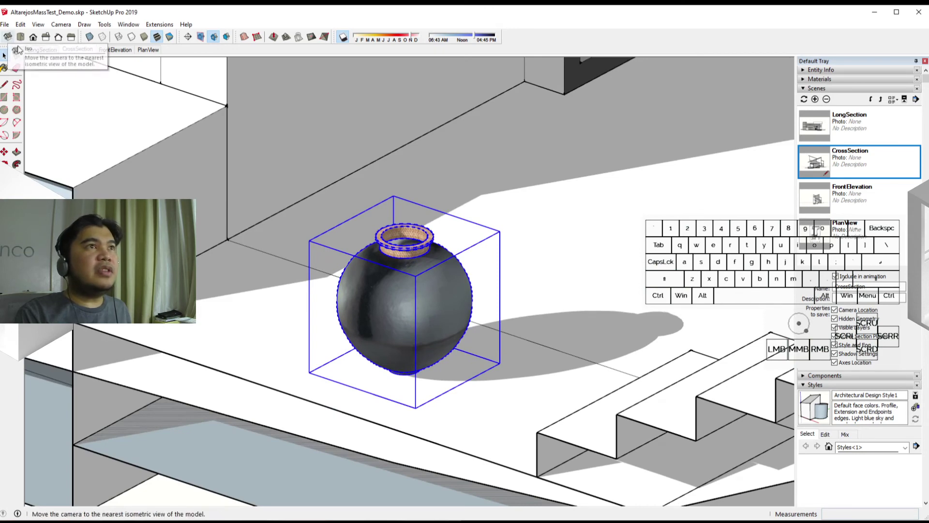
pyautogui.moveTo(417, 349); pyautogui.dragTo(443, 365, button='middle')
pyautogui.scroll(-2, 526, 357)
pyautogui.scroll(-2, 526, 357)
pyautogui.moveTo(526, 357); pyautogui.dragTo(349, 282, button='middle')
pyautogui.scroll(-2, 346, 302)
pyautogui.scroll(2, 348, 282)
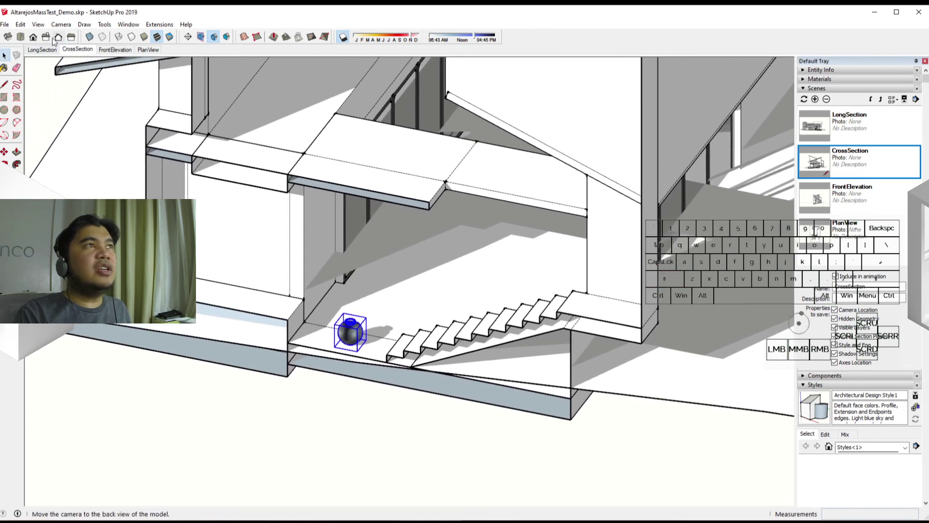
# Turn on View > Section Planes and View > Hidden Geometry
pyautogui.click(39, 24)
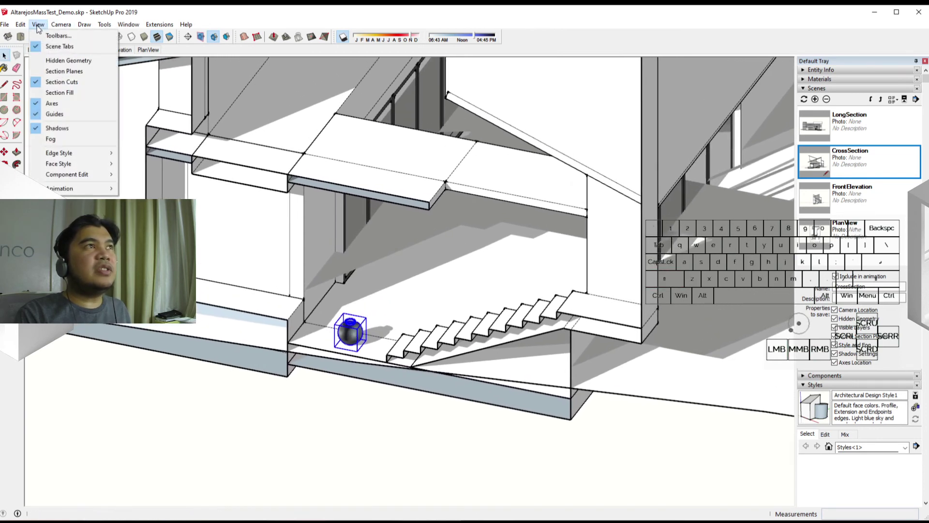
pyautogui.click(43, 73)
pyautogui.scroll(-10, 446, 381)
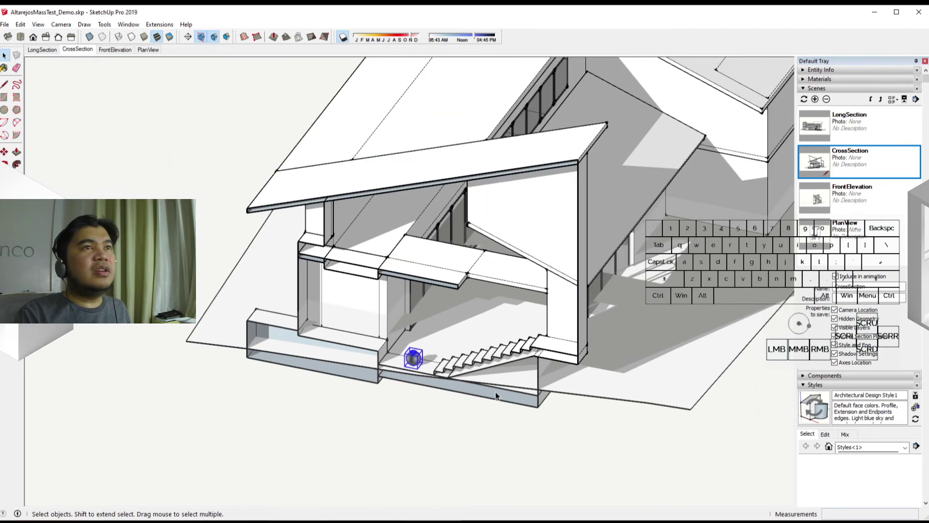
pyautogui.scroll(1, 459, 358)
pyautogui.scroll(2, 459, 359)
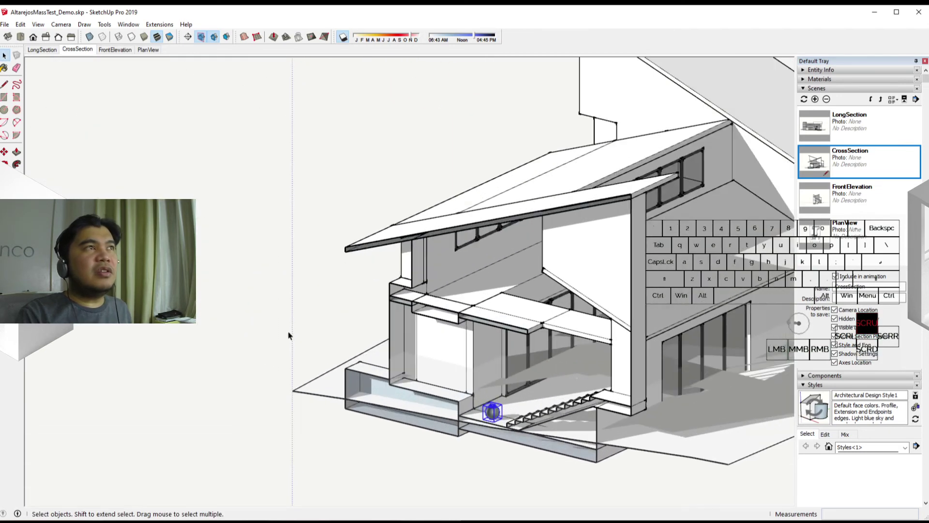
pyautogui.click(38, 24)
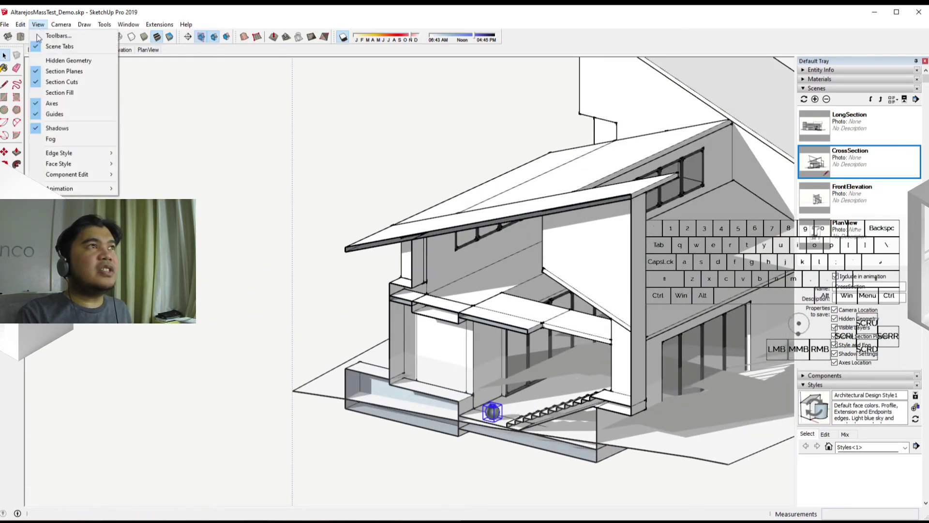
pyautogui.click(68, 60)
# Orbit out to see section planes 1–3 around the house and select plane 3
pyautogui.moveTo(484, 382); pyautogui.dragTo(442, 321, button='middle')
pyautogui.scroll(-6, 685, 356)
pyautogui.scroll(2, 684, 357)
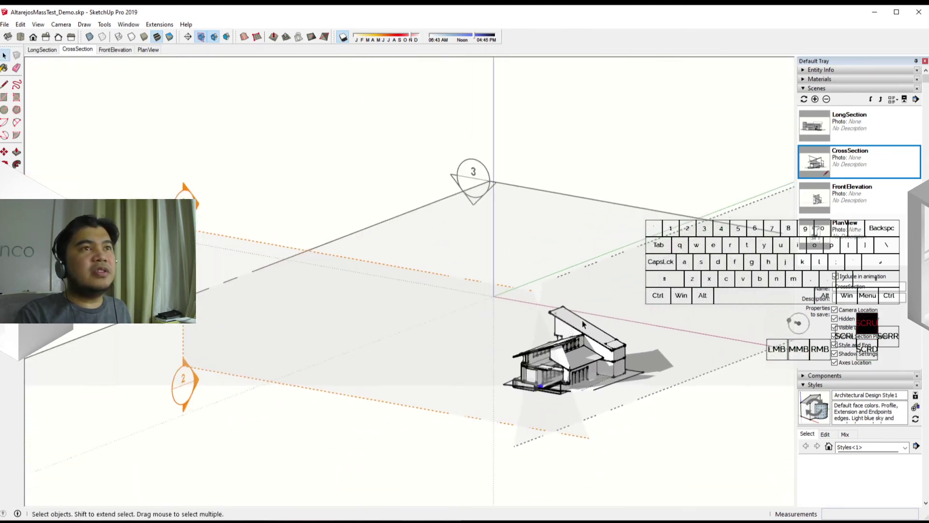
pyautogui.moveTo(684, 357); pyautogui.dragTo(290, 436, button='middle')
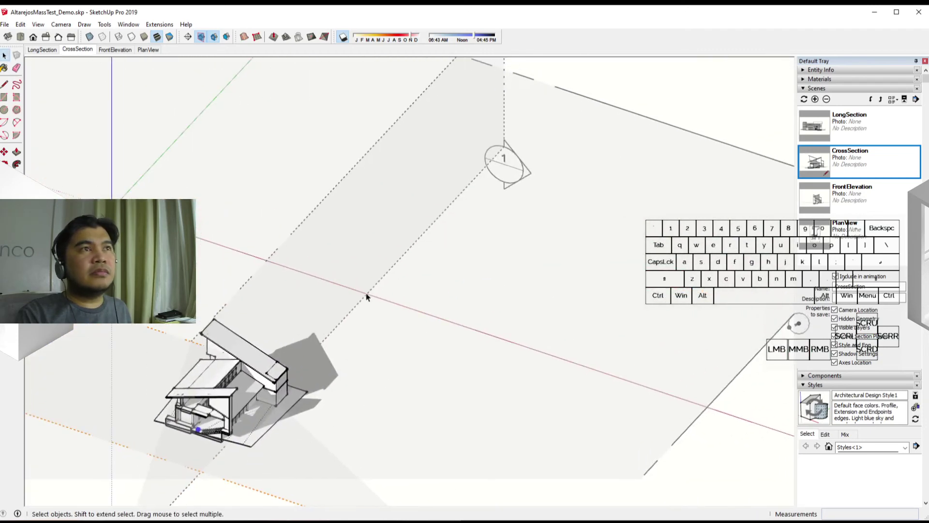
pyautogui.moveTo(367, 300); pyautogui.dragTo(434, 437, button='middle')
pyautogui.scroll(-1, 434, 437)
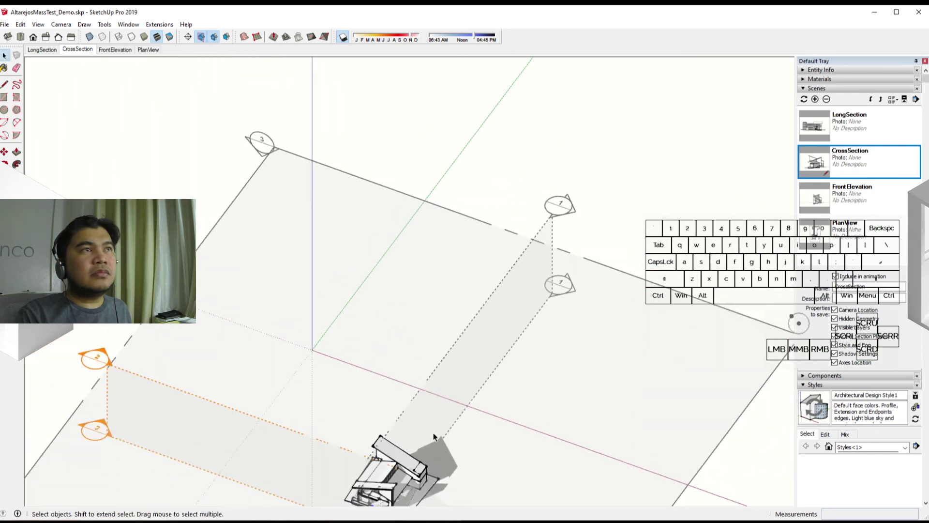
pyautogui.click(257, 146)
# Hide section plane 3 from its right-click menu
pyautogui.rightClick(257, 146)
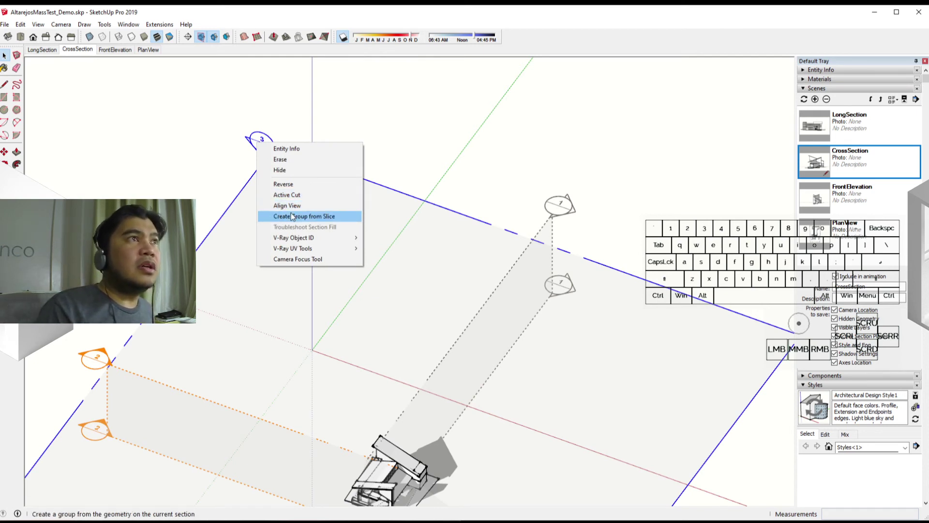
pyautogui.click(288, 171)
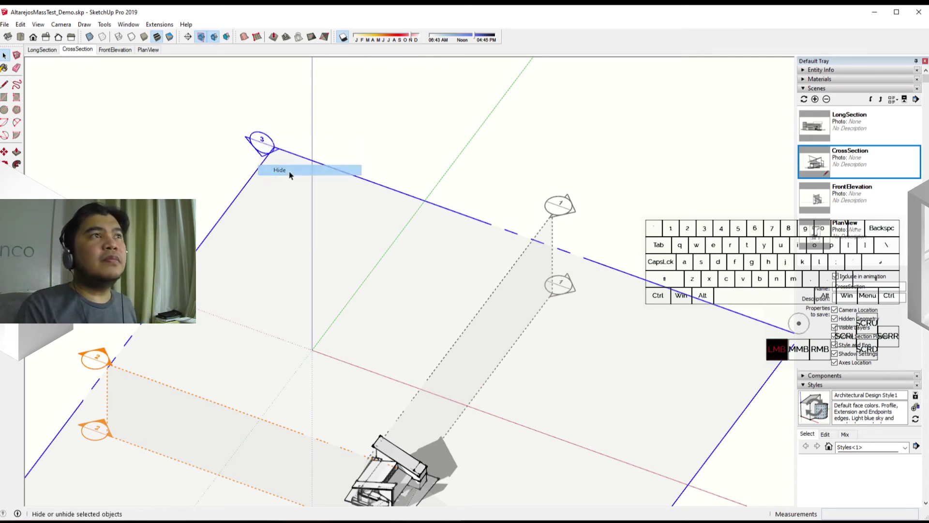
pyautogui.scroll(4, 462, 389)
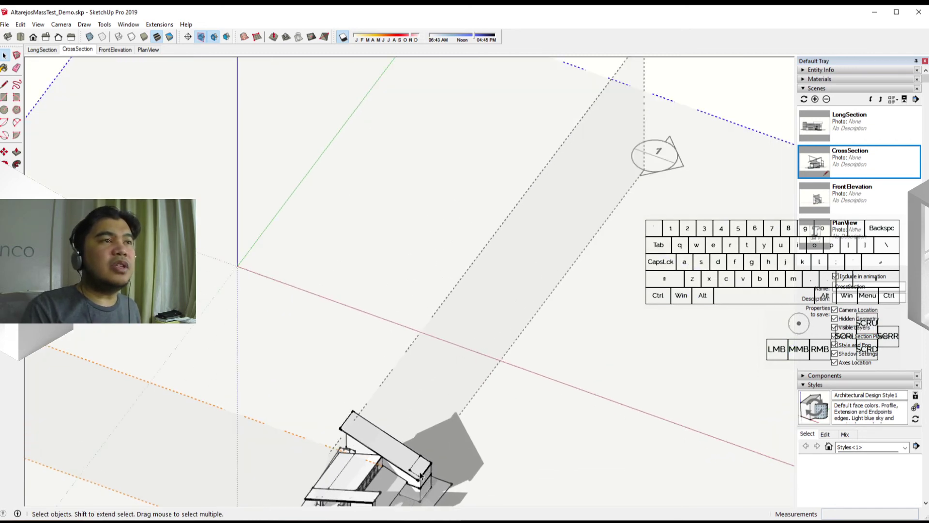
pyautogui.scroll(-5, 408, 438)
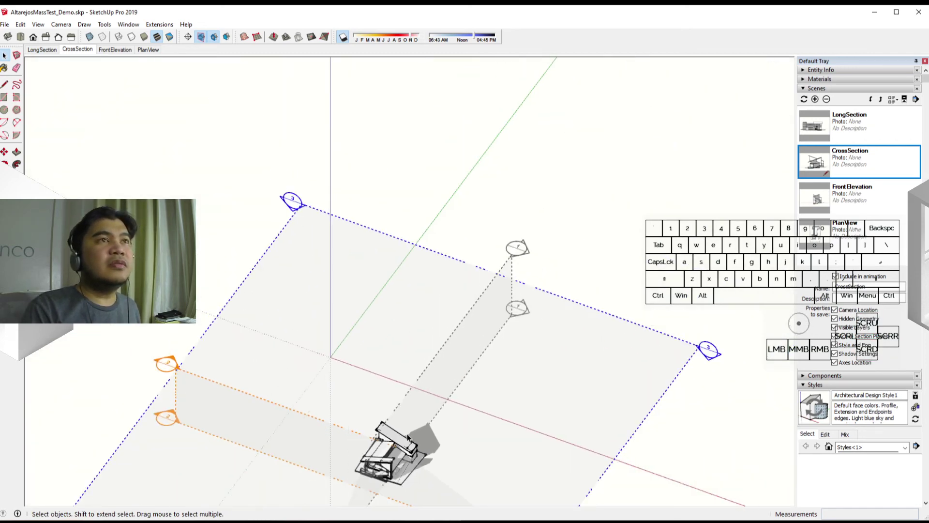
pyautogui.keyDown('shift'); pyautogui.moveTo(358, 421); pyautogui.dragTo(437, 333, button='middle'); pyautogui.keyUp('shift')
pyautogui.scroll(5, 437, 333)
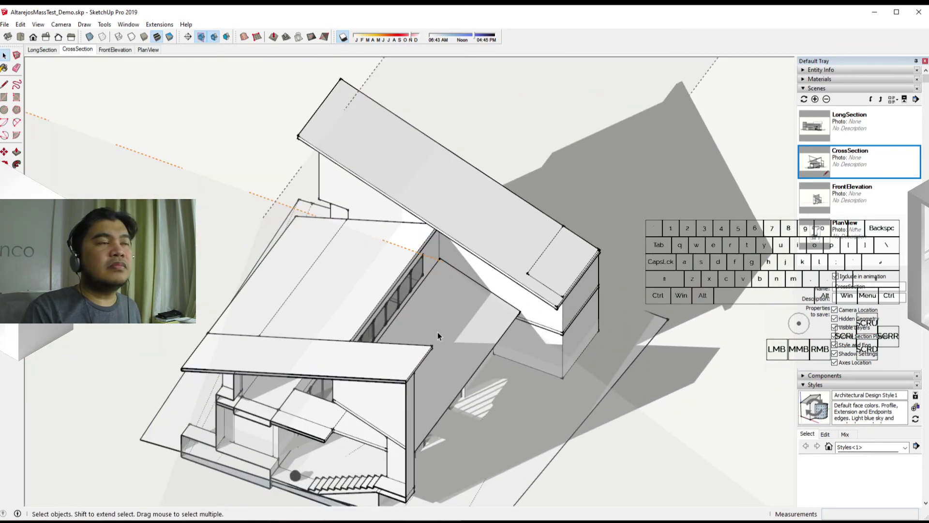
# Save the SketchUp model and minimize SketchUp to return to LayOut
pyautogui.click(5, 25)
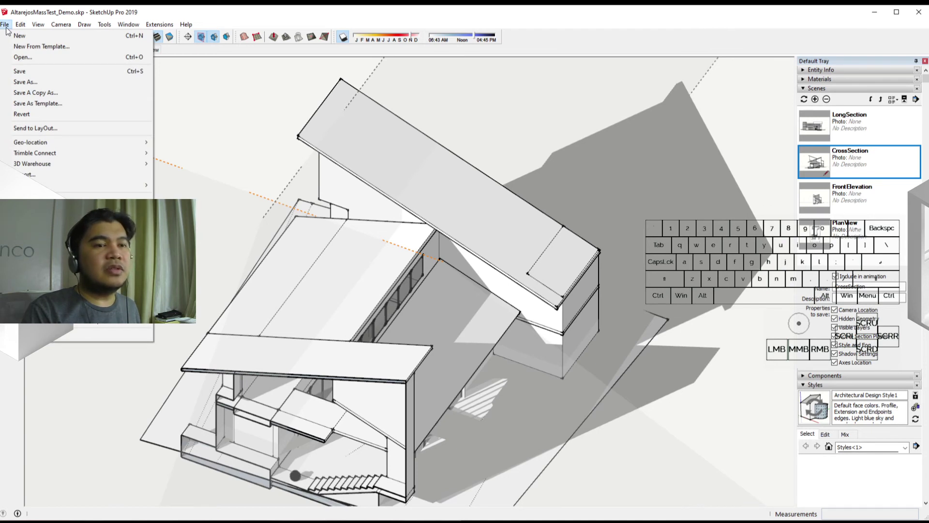
pyautogui.click(21, 73)
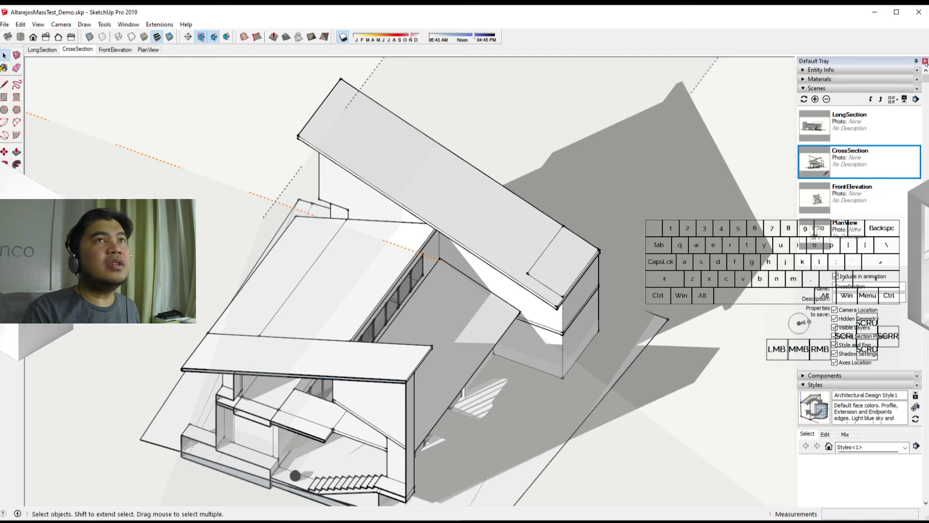
pyautogui.click(876, 12)
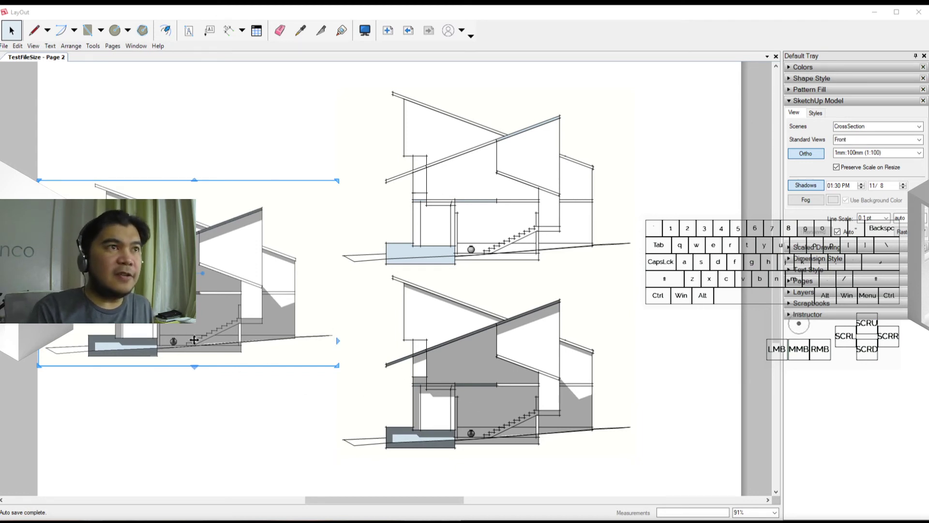
# Zoom in on the vase in the raster viewport to inspect its pixelation, then back out
pyautogui.scroll(3, 172, 339)
pyautogui.scroll(3, 172, 339)
pyautogui.scroll(5, 181, 339)
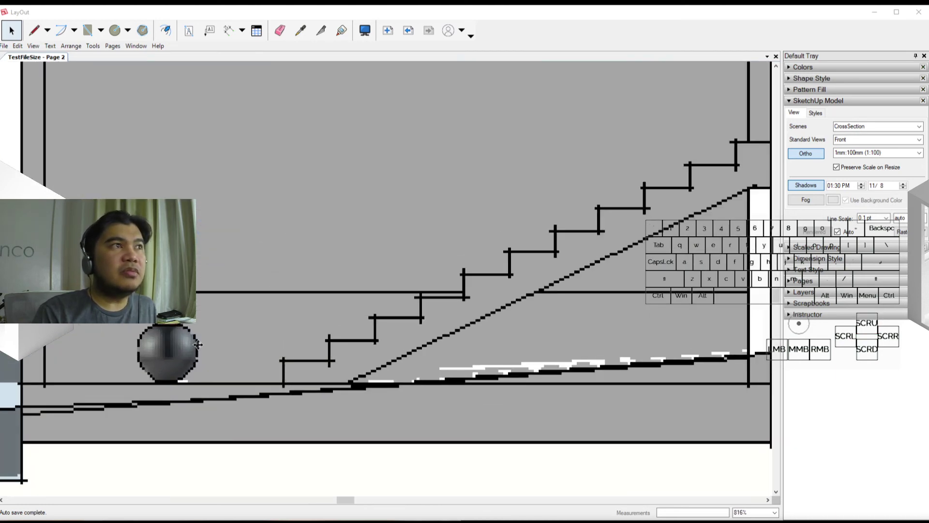
pyautogui.scroll(3, 171, 344)
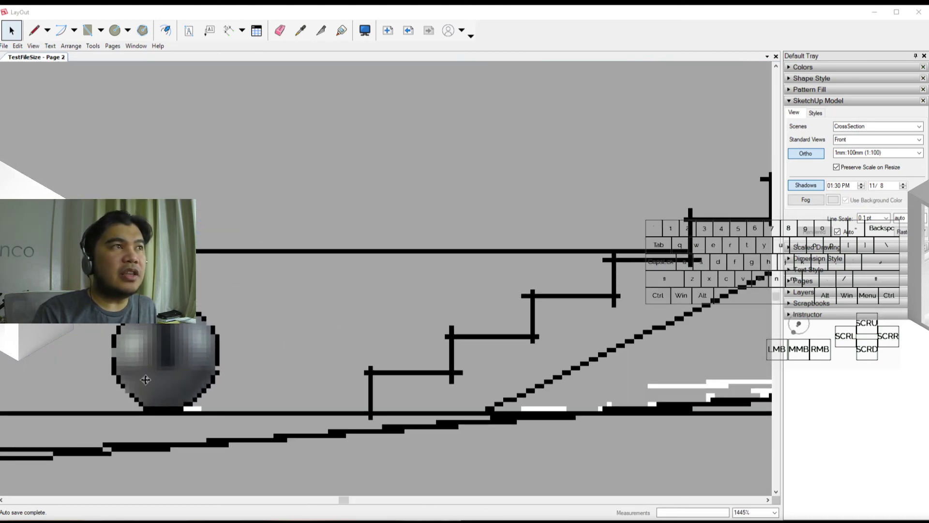
pyautogui.scroll(-6, 169, 391)
pyautogui.scroll(2, 200, 385)
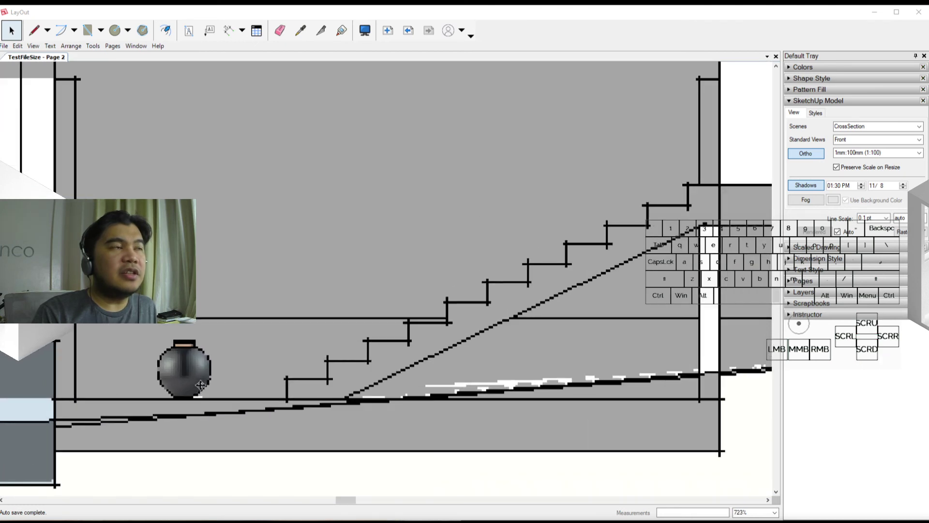
pyautogui.scroll(-6, 187, 386)
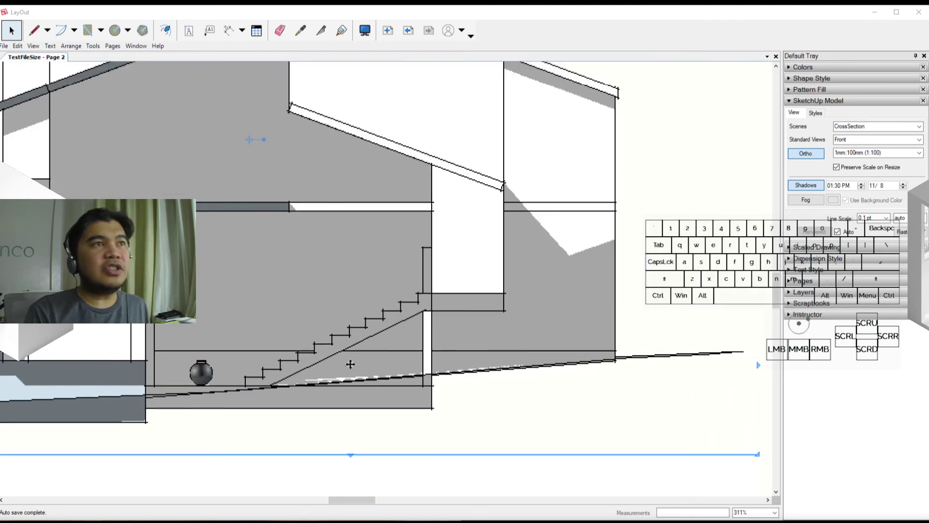
pyautogui.scroll(5, 175, 373)
pyautogui.scroll(-4, 179, 368)
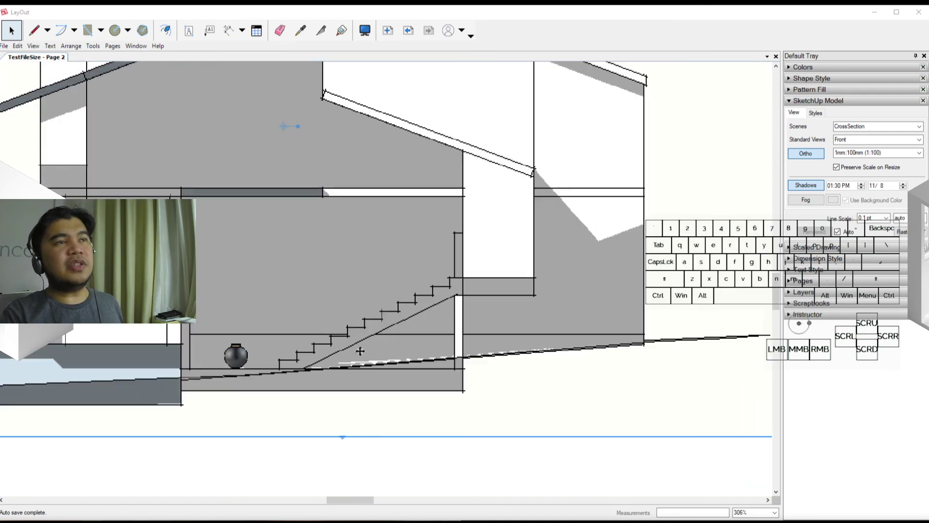
pyautogui.keyDown('shift'); pyautogui.moveTo(617, 263); pyautogui.dragTo(204, 395, button='middle'); pyautogui.keyUp('shift')
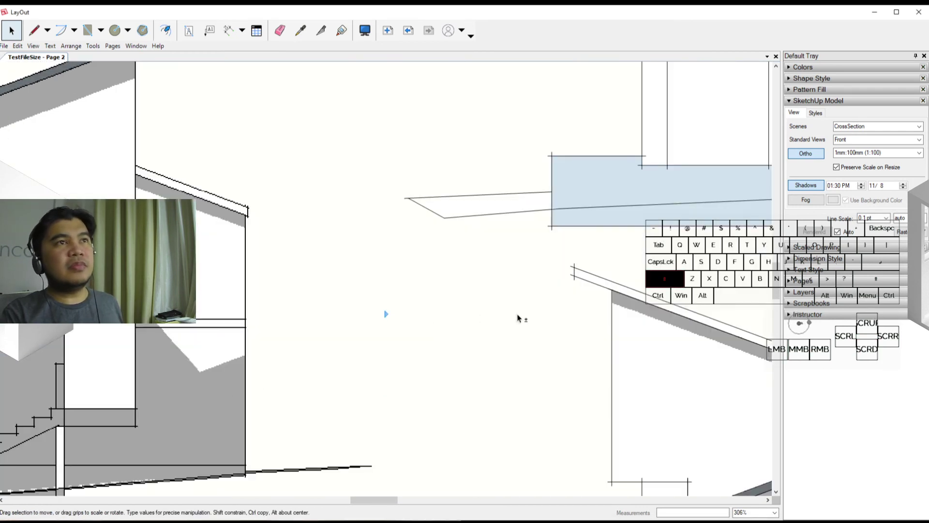
pyautogui.keyDown('shift'); pyautogui.moveTo(518, 318); pyautogui.dragTo(208, 443, button='middle'); pyautogui.keyUp('shift')
pyautogui.scroll(4, 443, 334)
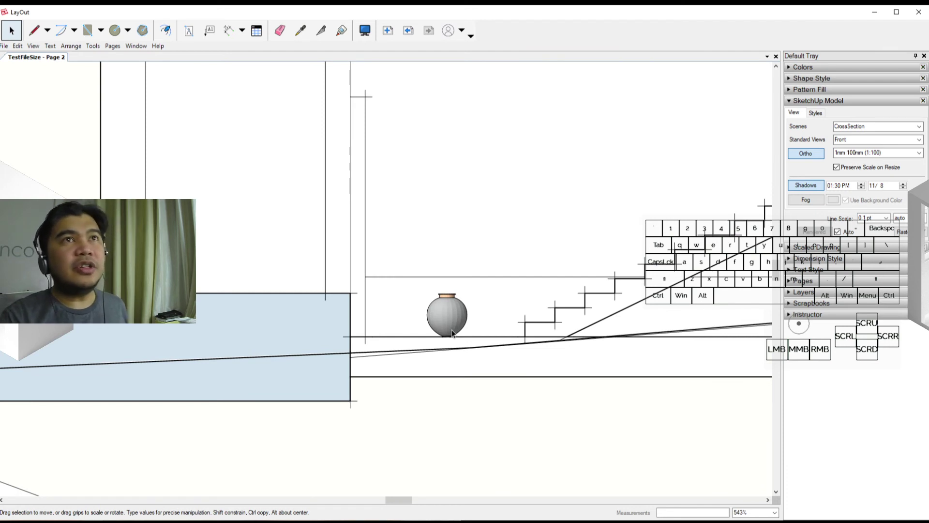
pyautogui.scroll(2, 452, 333)
pyautogui.scroll(-4, 523, 373)
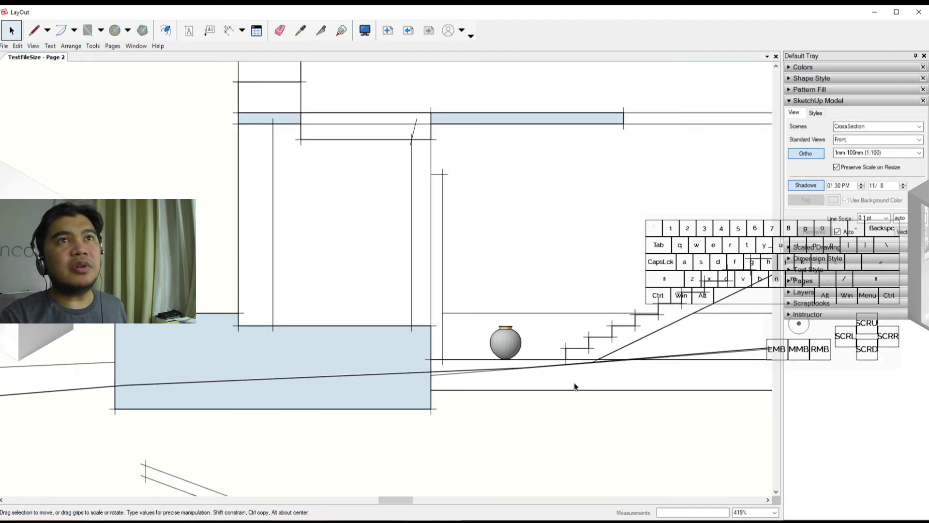
pyautogui.scroll(-3, 575, 384)
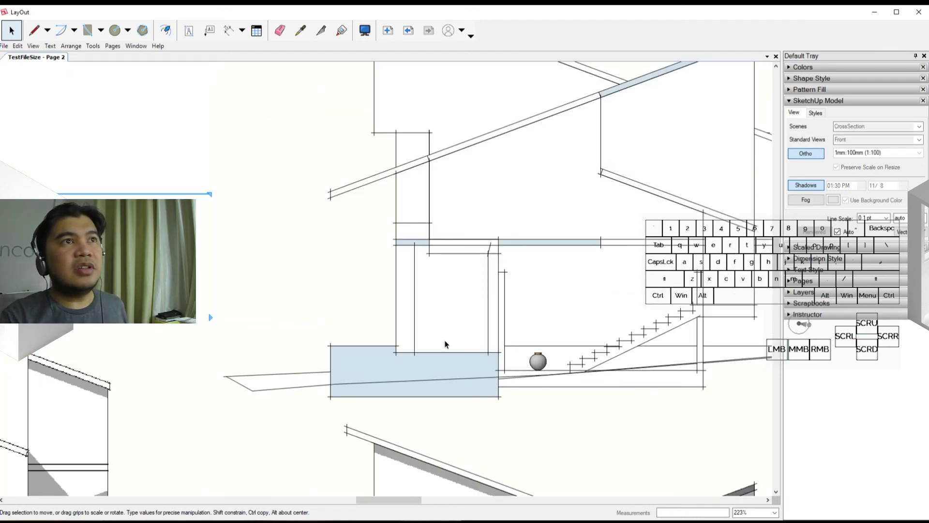
pyautogui.scroll(6, 571, 353)
pyautogui.keyDown('shift'); pyautogui.scroll(-6, 571, 353); pyautogui.keyUp('shift')
pyautogui.keyDown('shift'); pyautogui.scroll(3, 339, 353); pyautogui.keyUp('shift')
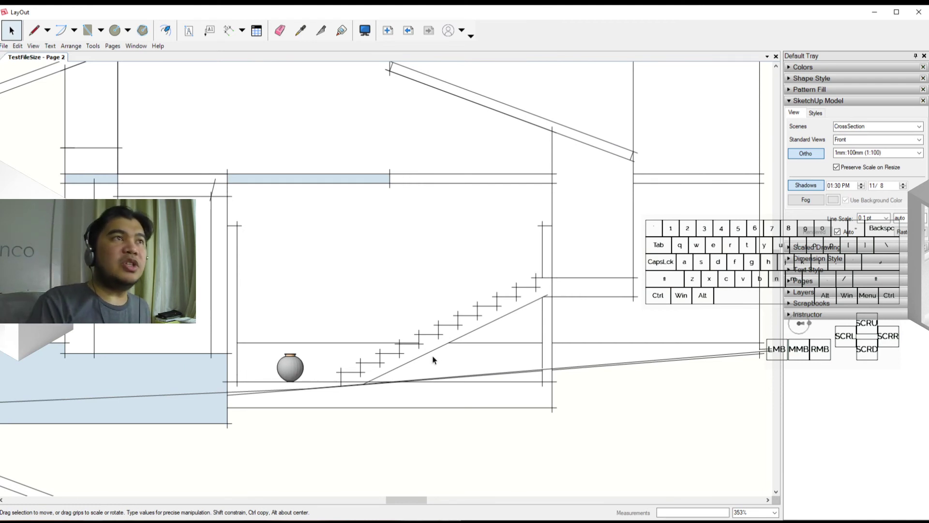
pyautogui.scroll(-3, 468, 373)
pyautogui.scroll(-1, 469, 373)
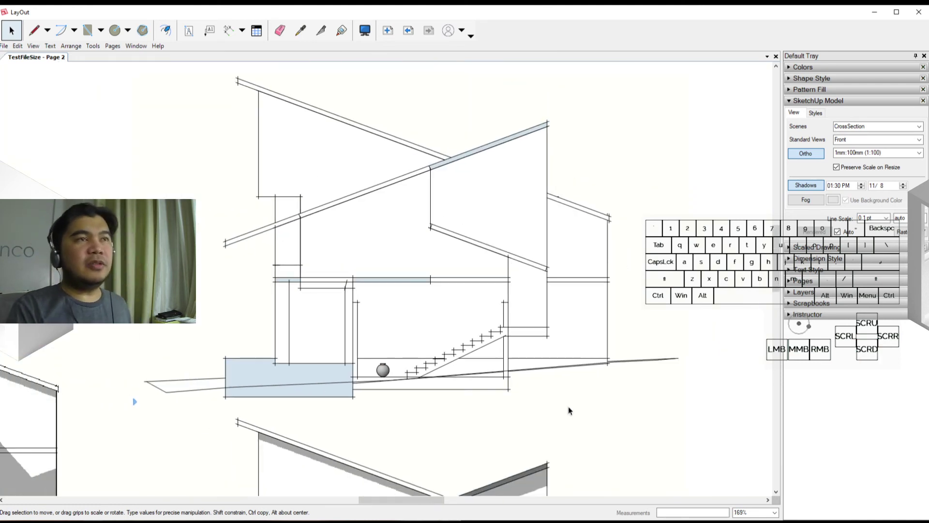
pyautogui.moveTo(616, 470)
pyautogui.keyDown('shift'); pyautogui.mouseDown(button='middle')
pyautogui.moveTo(606, 446)
pyautogui.moveTo(652, 261)
pyautogui.moveTo(651, 396)
pyautogui.moveTo(622, 384)
pyautogui.moveTo(587, 492)
pyautogui.mouseUp(button='middle'); pyautogui.keyUp('shift')
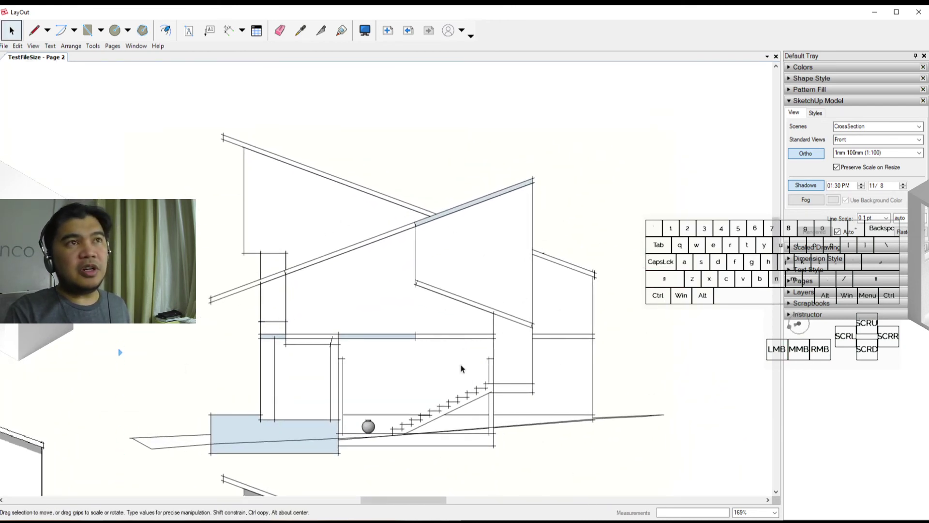
pyautogui.keyDown('shift'); pyautogui.moveTo(570, 445); pyautogui.dragTo(591, 270, button='middle'); pyautogui.keyUp('shift')
pyautogui.scroll(-3, 605, 407)
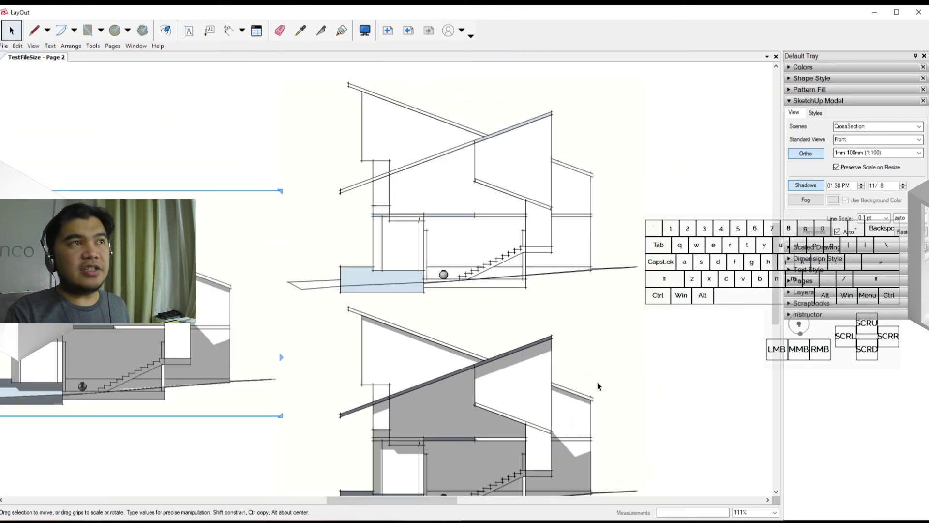
pyautogui.moveTo(606, 407)
pyautogui.keyDown('shift'); pyautogui.mouseDown(button='middle')
pyautogui.moveTo(618, 365)
pyautogui.moveTo(535, 335)
pyautogui.mouseUp(button='middle'); pyautogui.keyUp('shift')
pyautogui.scroll(7, 535, 336)
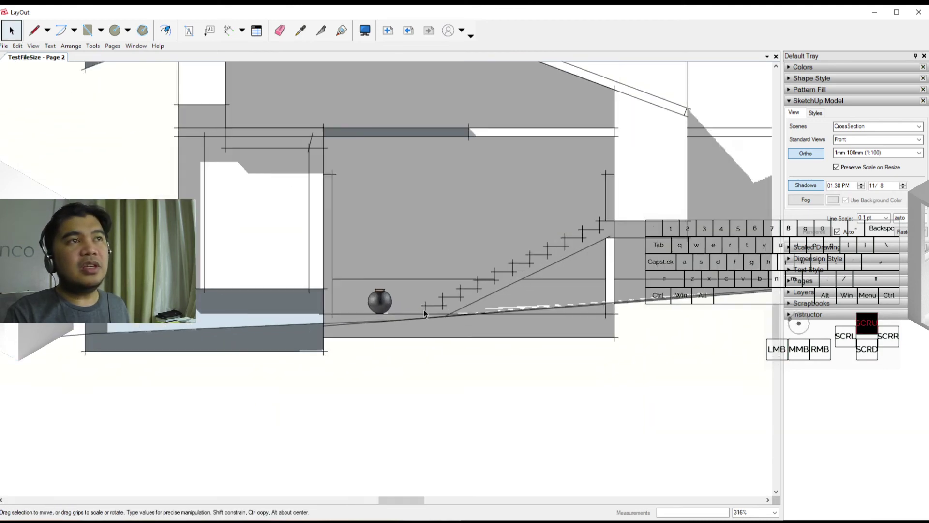
pyautogui.scroll(2, 457, 414)
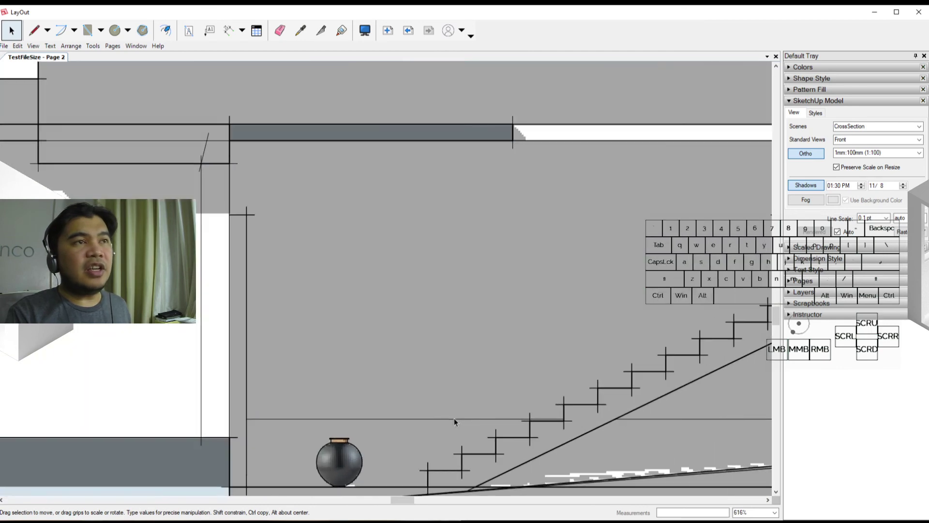
pyautogui.scroll(-3, 454, 418)
pyautogui.keyDown('shift'); pyautogui.moveTo(454, 418); pyautogui.dragTo(516, 379, button='middle'); pyautogui.keyUp('shift')
pyautogui.click(591, 428)
pyautogui.scroll(-4, 591, 428)
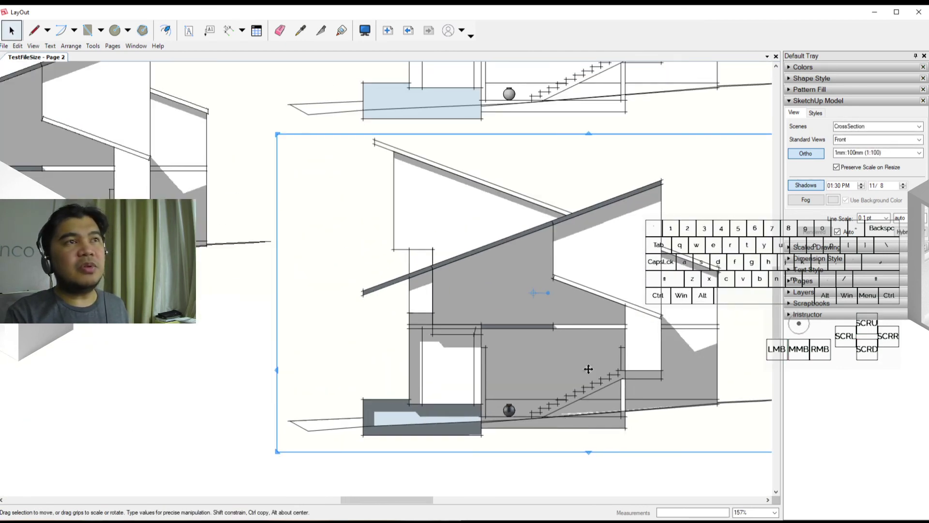
pyautogui.keyDown('shift'); pyautogui.moveTo(589, 367); pyautogui.dragTo(530, 415, button='middle'); pyautogui.keyUp('shift')
pyautogui.scroll(-3, 457, 395)
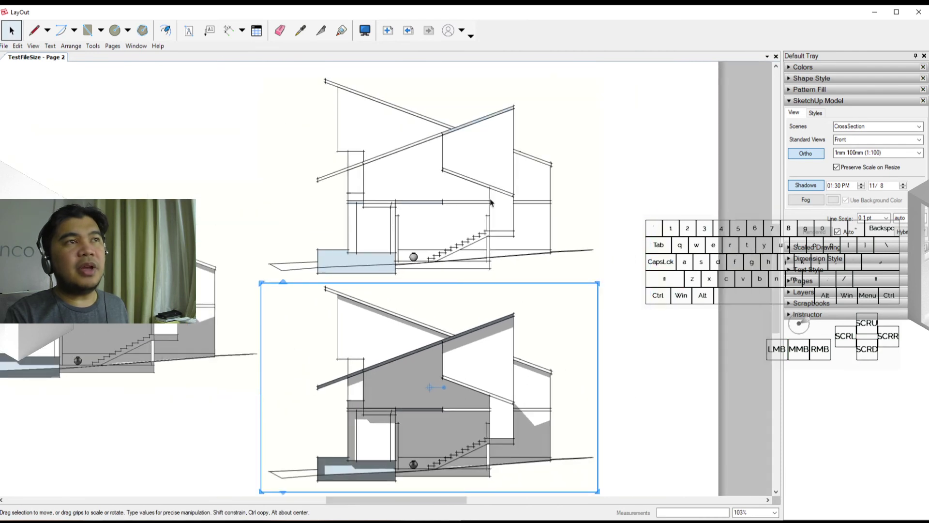
pyautogui.keyDown('shift'); pyautogui.moveTo(376, 407); pyautogui.dragTo(532, 351, button='middle'); pyautogui.keyUp('shift')
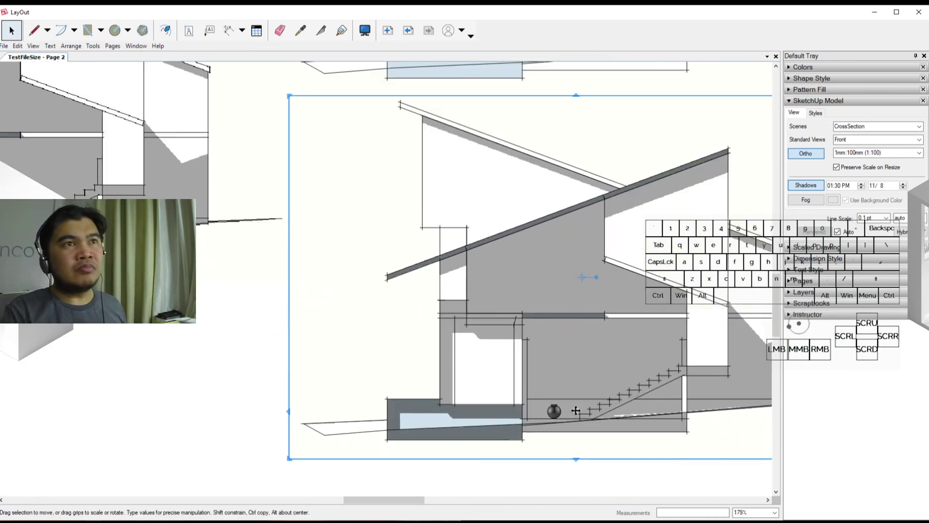
pyautogui.scroll(5, 576, 410)
pyautogui.keyDown('shift'); pyautogui.moveTo(577, 408); pyautogui.dragTo(466, 374, button='middle'); pyautogui.keyUp('shift')
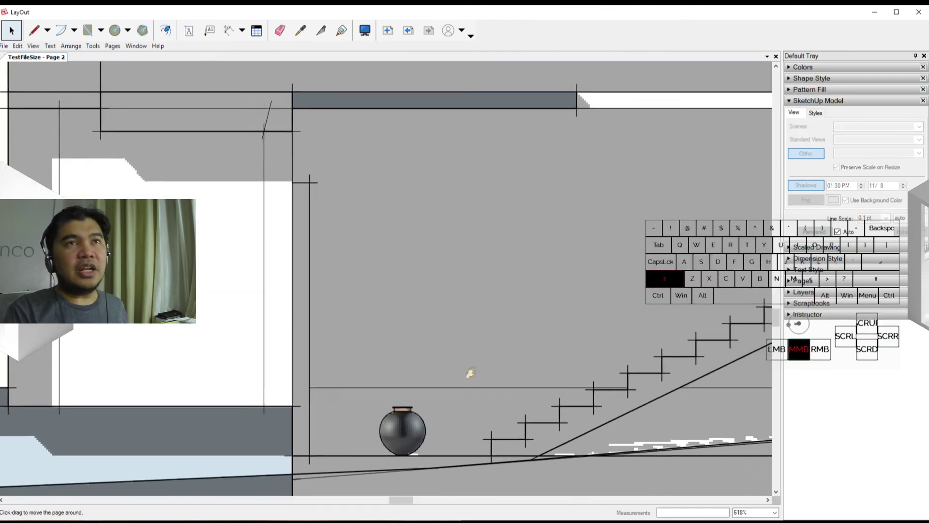
pyautogui.scroll(-2, 466, 373)
pyautogui.moveTo(516, 349)
pyautogui.keyDown('shift'); pyautogui.mouseDown(button='middle')
pyautogui.moveTo(411, 363)
pyautogui.moveTo(465, 328)
pyautogui.moveTo(525, 303)
pyautogui.moveTo(527, 312)
pyautogui.mouseUp(button='middle'); pyautogui.keyUp('shift')
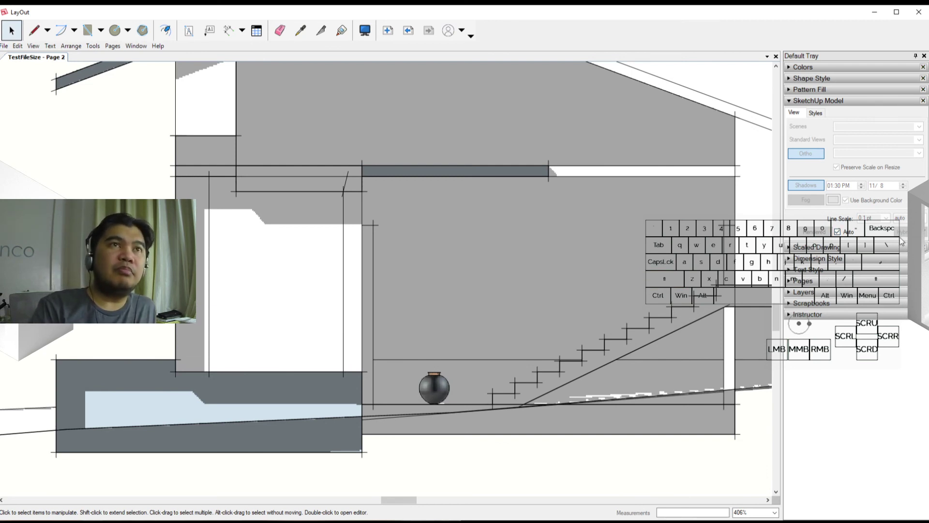
pyautogui.click(597, 348)
pyautogui.scroll(-3, 661, 342)
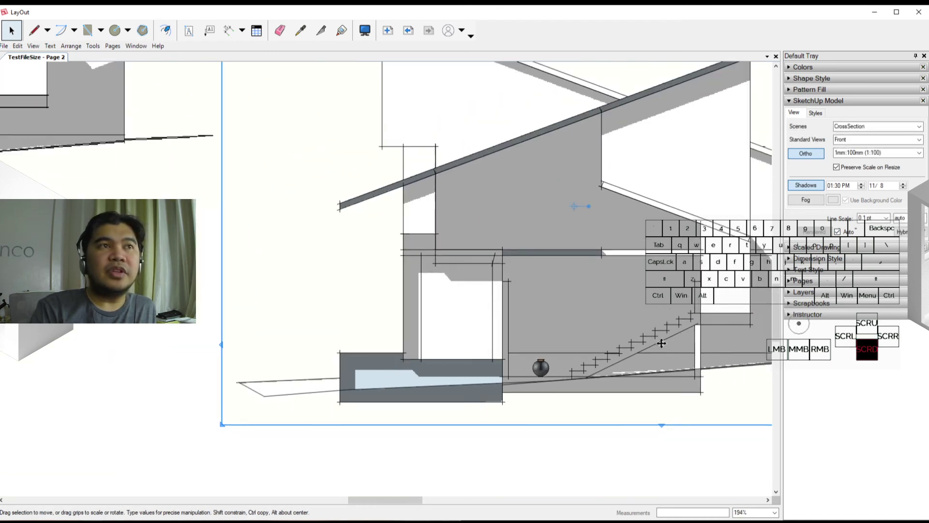
pyautogui.scroll(-1, 661, 342)
pyautogui.keyDown('shift'); pyautogui.moveTo(660, 343); pyautogui.dragTo(504, 396, button='middle'); pyautogui.keyUp('shift')
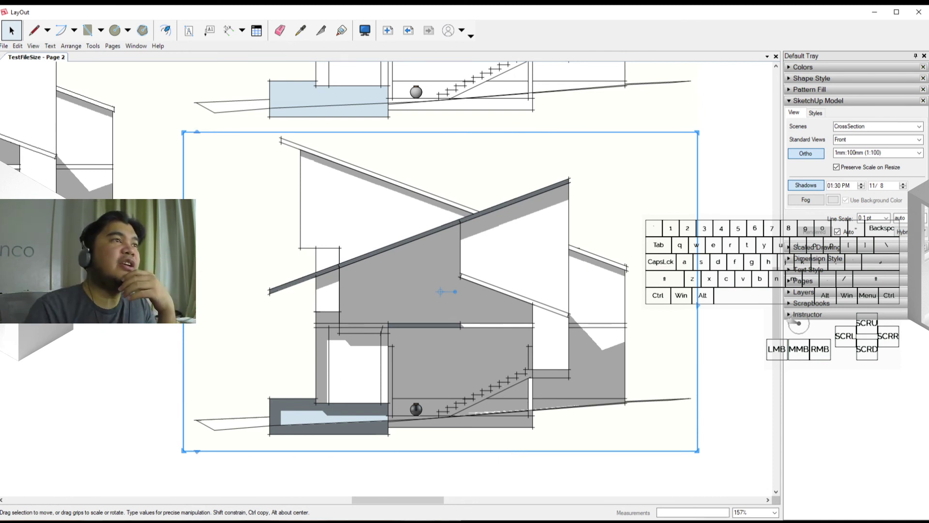
pyautogui.moveTo(503, 391); pyautogui.dragTo(161, 330, button='middle')
pyautogui.scroll(8, 260, 269)
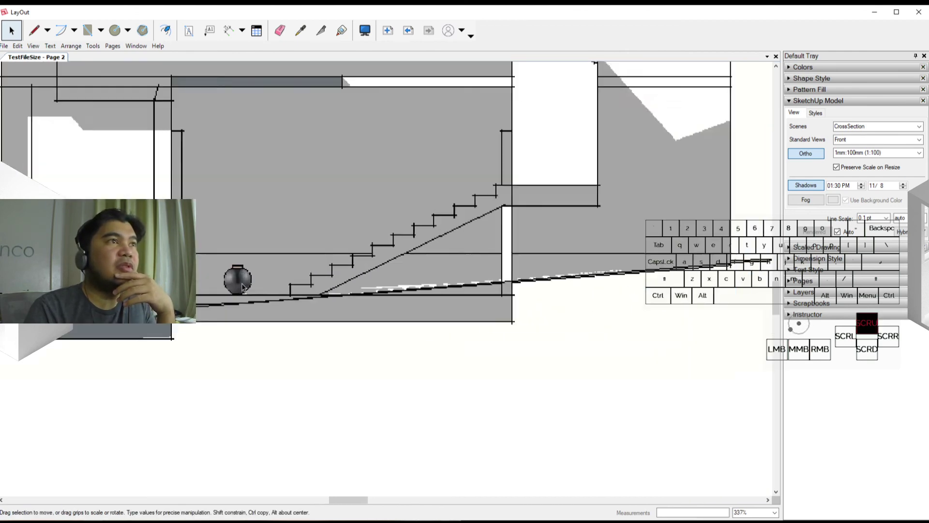
pyautogui.scroll(-8, 243, 283)
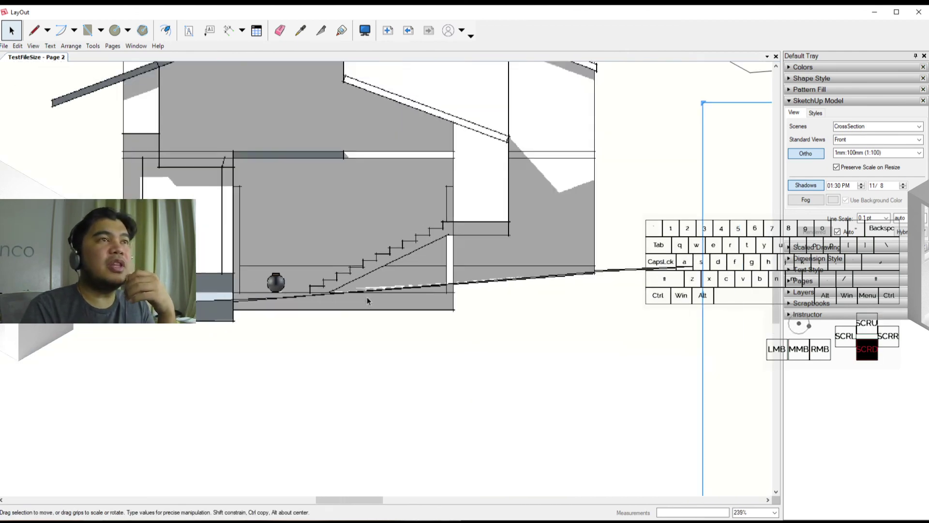
pyautogui.moveTo(678, 376); pyautogui.dragTo(380, 317, button='middle')
pyautogui.scroll(7, 338, 318)
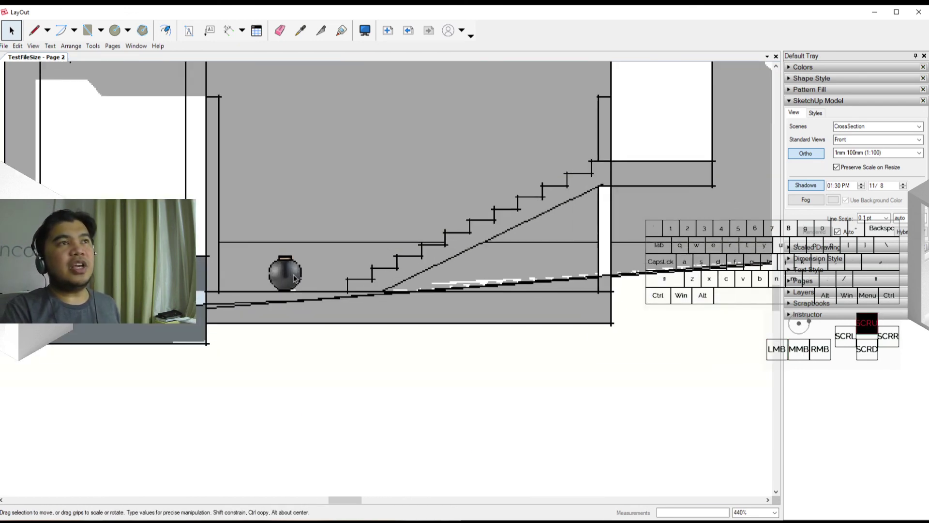
pyautogui.scroll(3, 293, 275)
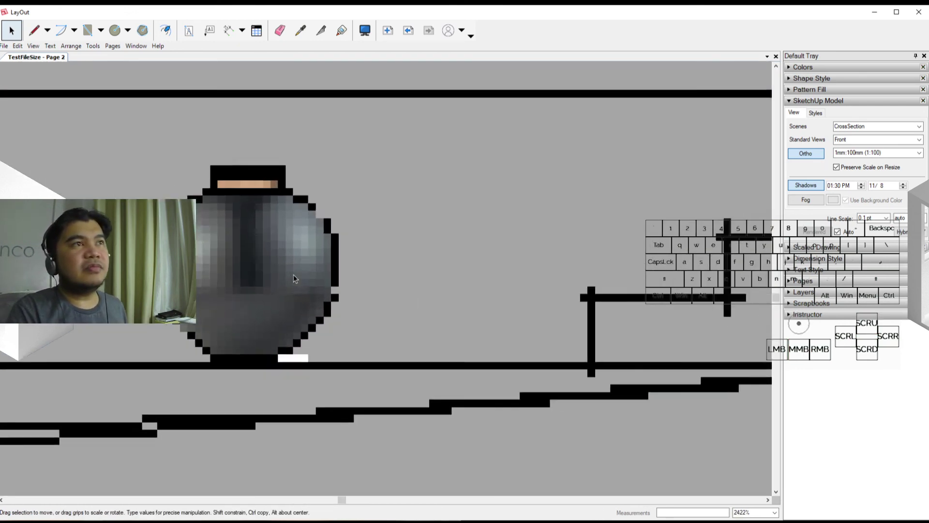
pyautogui.scroll(-2, 293, 275)
pyautogui.scroll(-7, 293, 274)
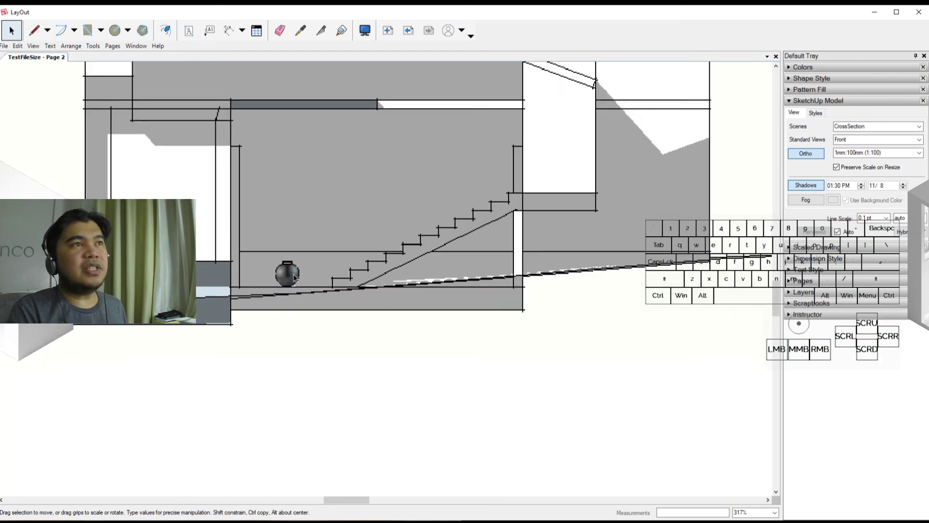
pyautogui.keyDown('shift'); pyautogui.scroll(-2, 369, 293); pyautogui.keyUp('shift')
pyautogui.scroll(4, 290, 291)
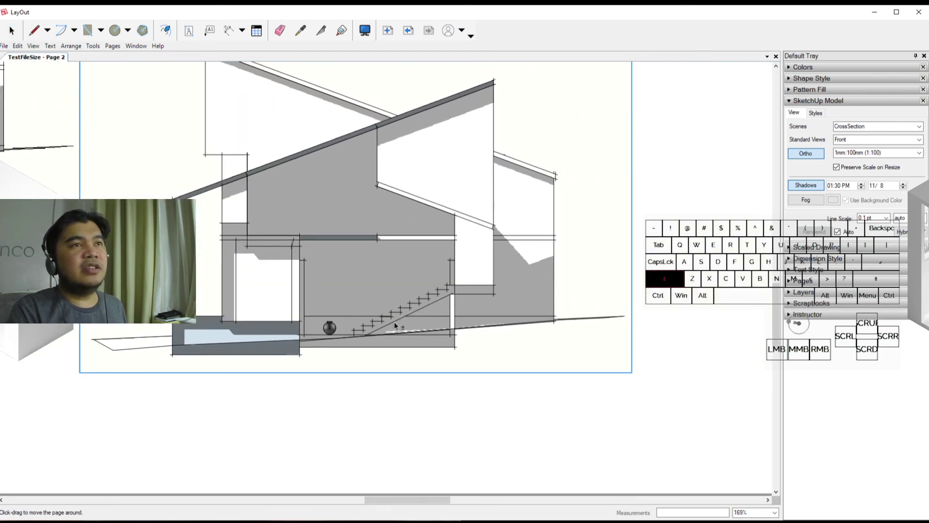
pyautogui.scroll(8, 325, 324)
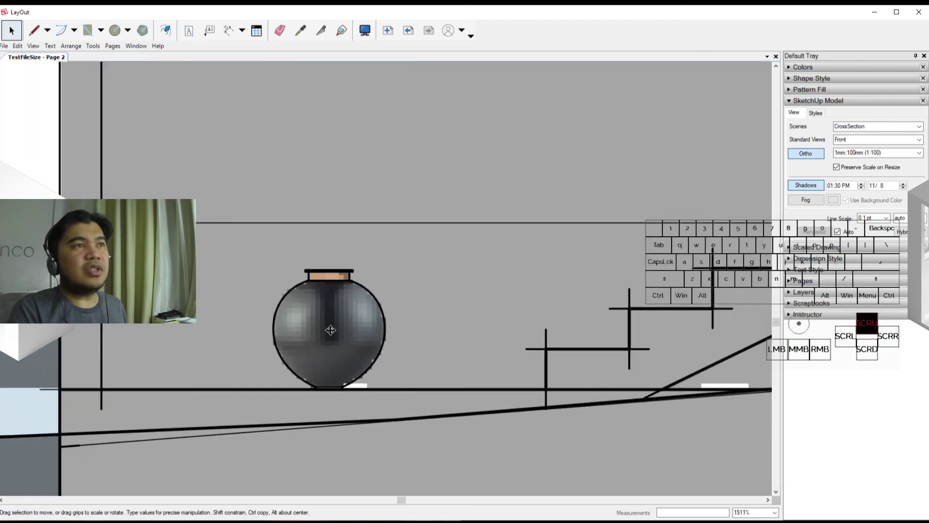
pyautogui.scroll(-8, 331, 330)
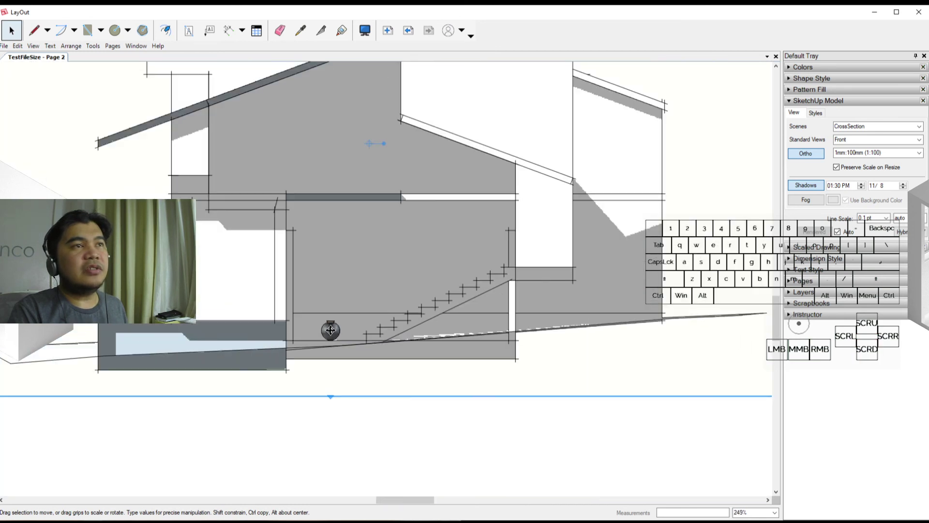
pyautogui.keyDown('shift'); pyautogui.moveTo(331, 331); pyautogui.dragTo(382, 385, button='middle'); pyautogui.keyUp('shift')
pyautogui.scroll(-1, 385, 371)
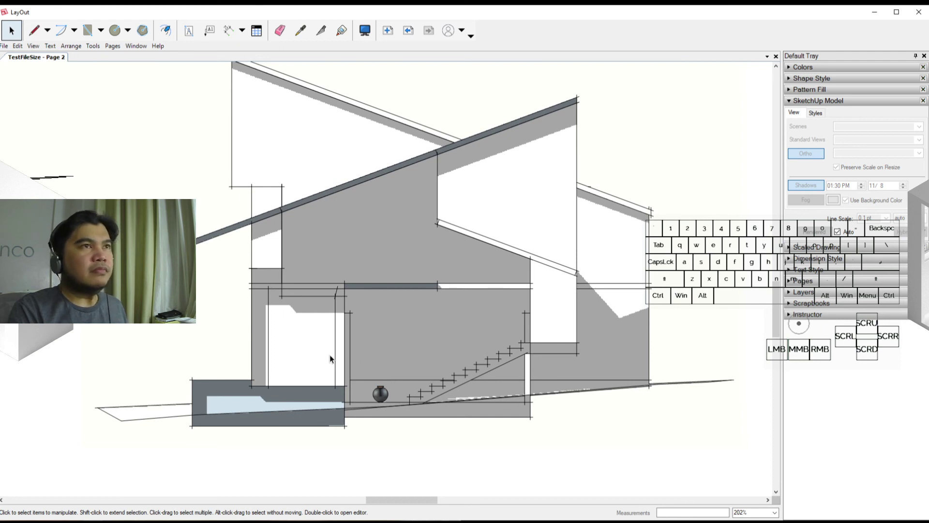
pyautogui.moveTo(330, 355)
pyautogui.keyDown('shift'); pyautogui.mouseDown(button='middle')
pyautogui.moveTo(351, 372)
pyautogui.moveTo(332, 377)
pyautogui.moveTo(474, 457)
pyautogui.moveTo(532, 454)
pyautogui.mouseUp(button='middle'); pyautogui.keyUp('shift')
pyautogui.scroll(-3, 332, 377)
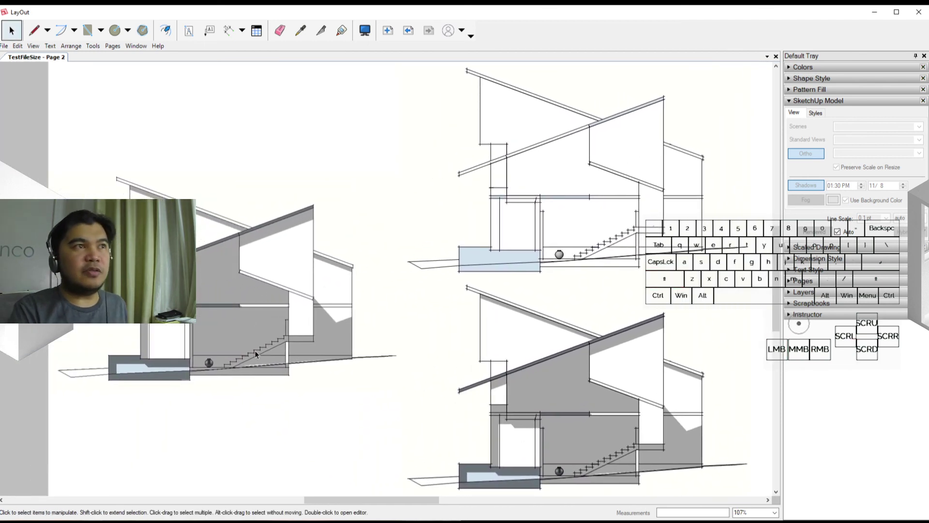